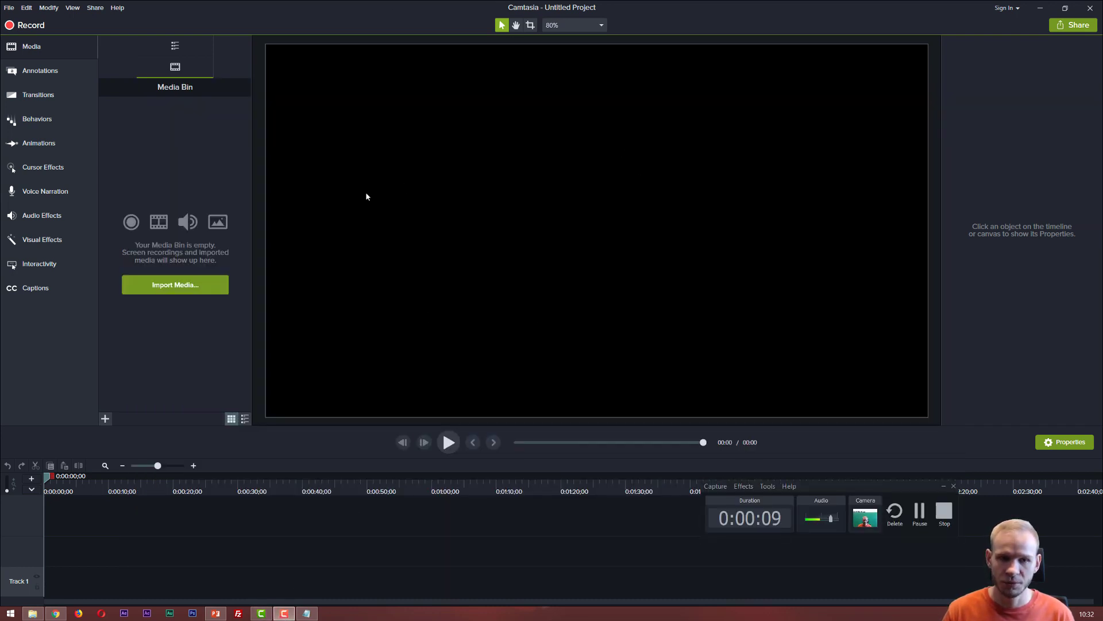
Move the Recorder controls aside and bring the 'Our Design' PowerPoint deck to the front.
drag(847, 493, 926, 475)
click(216, 614)
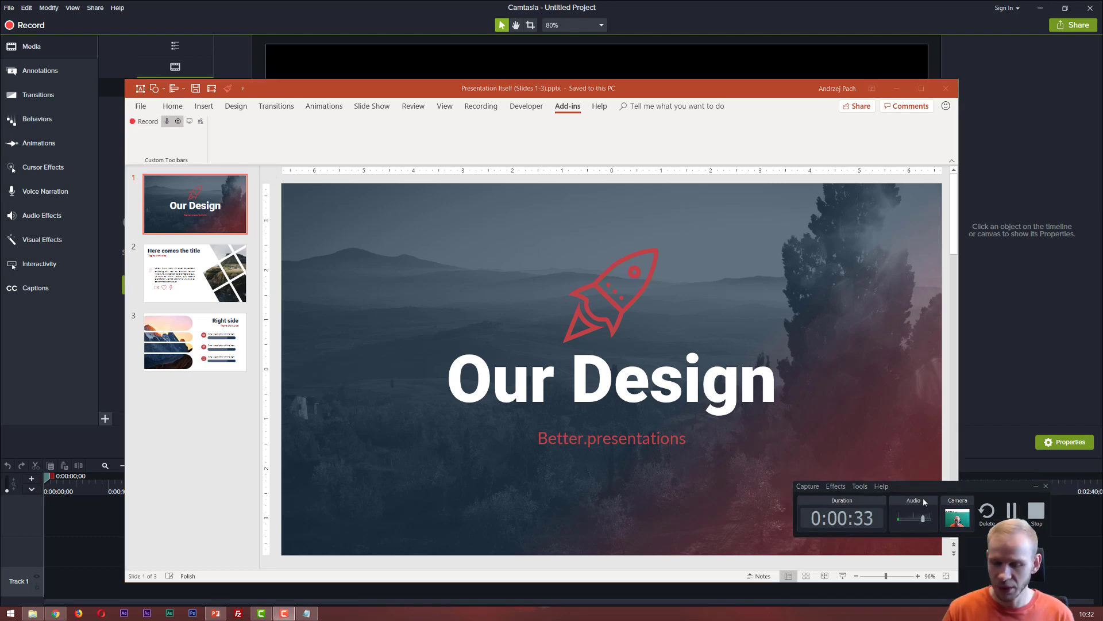
drag(564, 91, 552, 84)
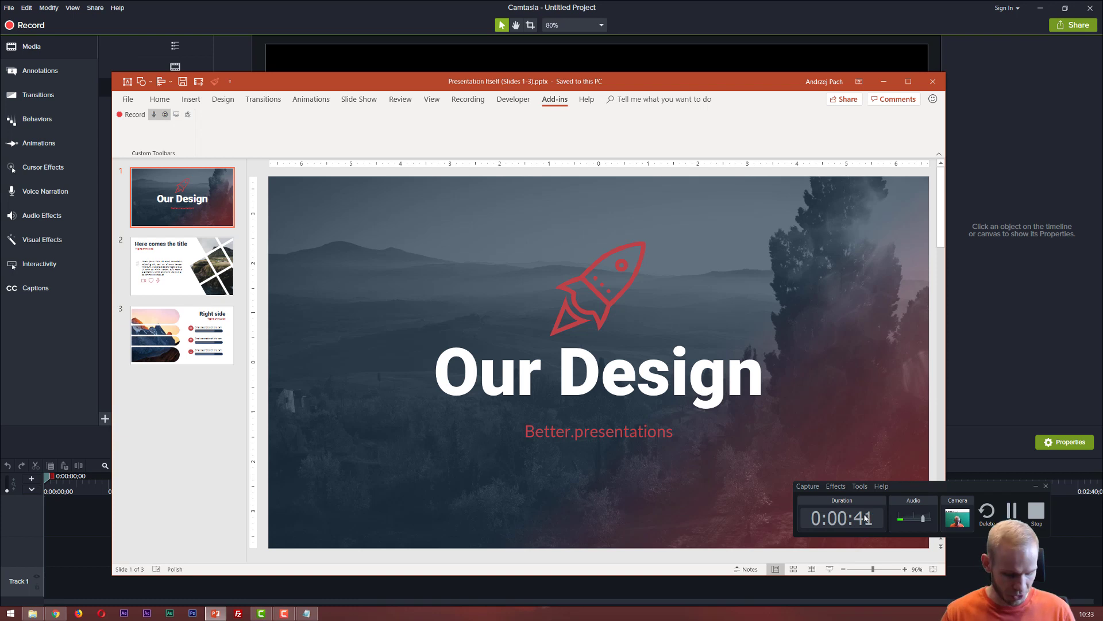
drag(907, 494, 914, 491)
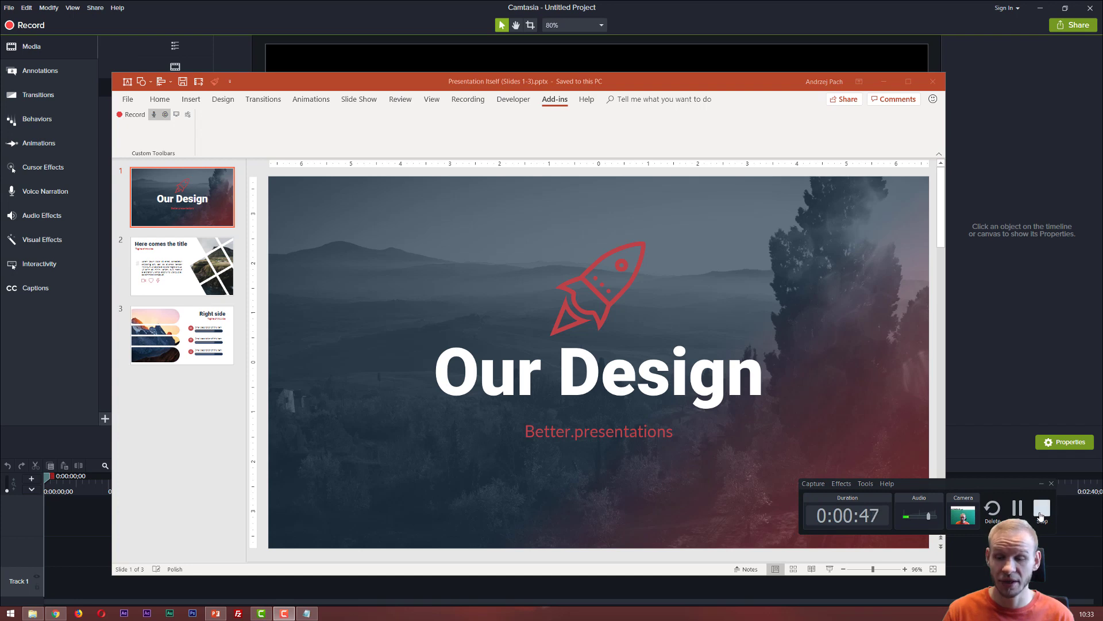
click(532, 90)
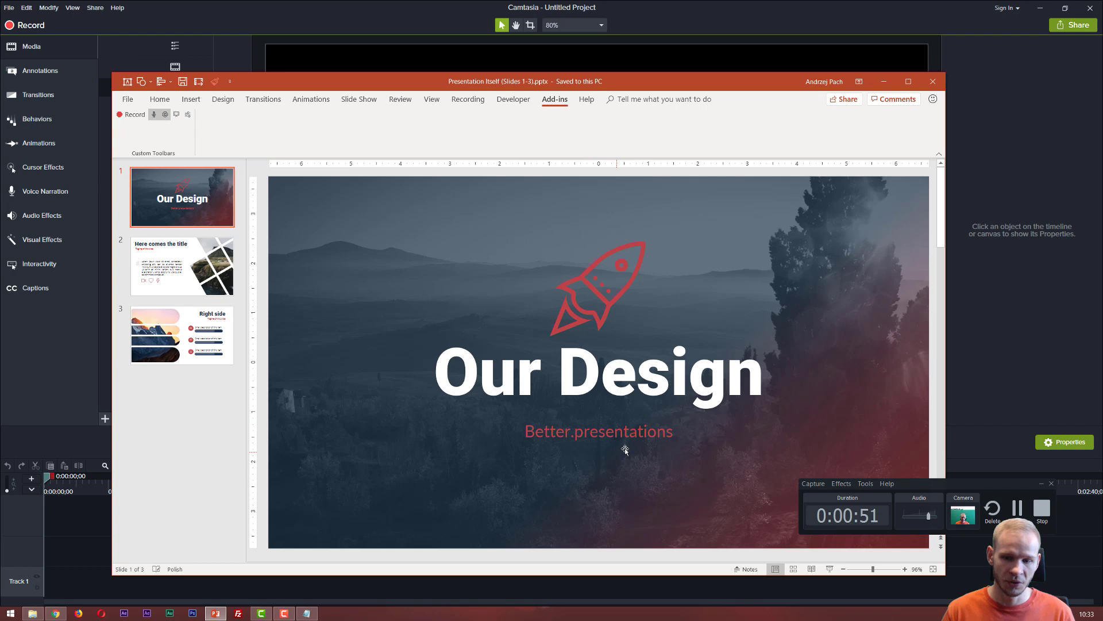
click(829, 569)
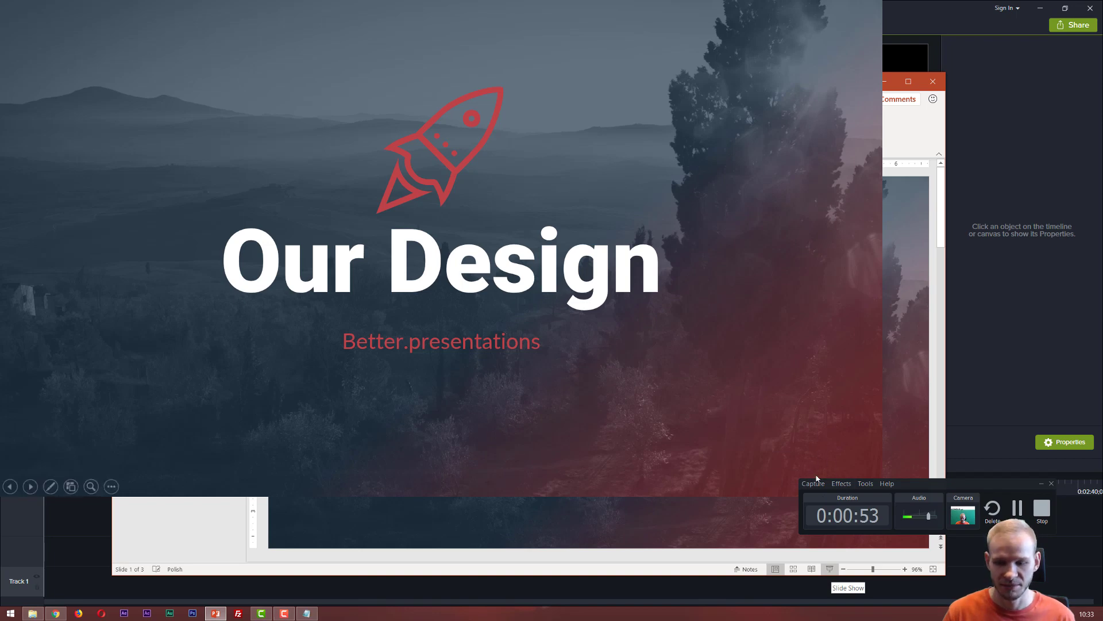
key(Escape)
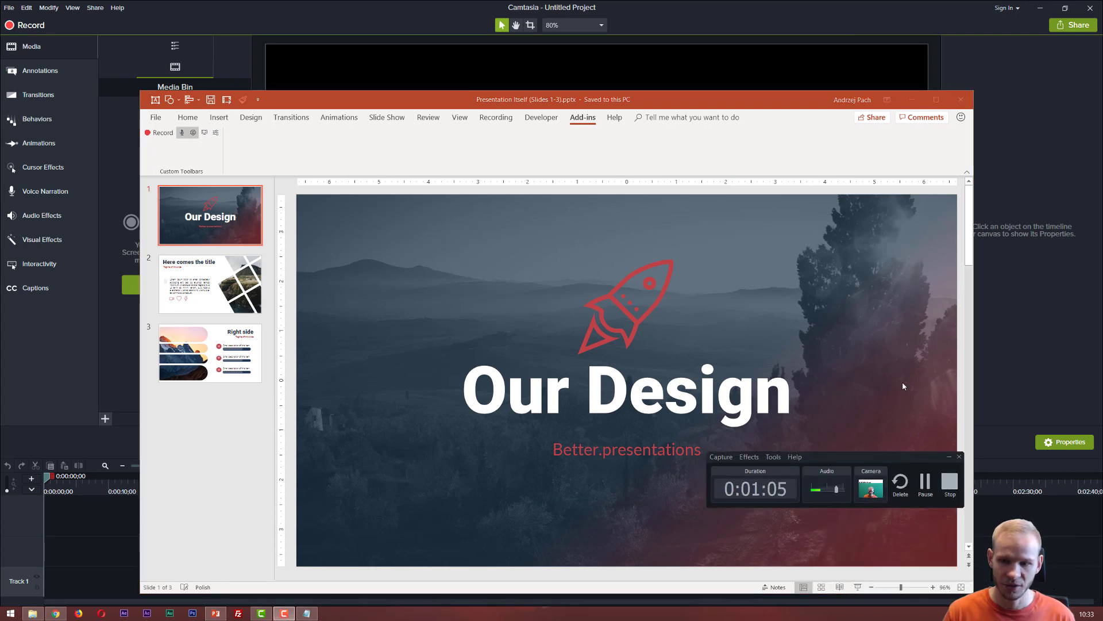
click(949, 457)
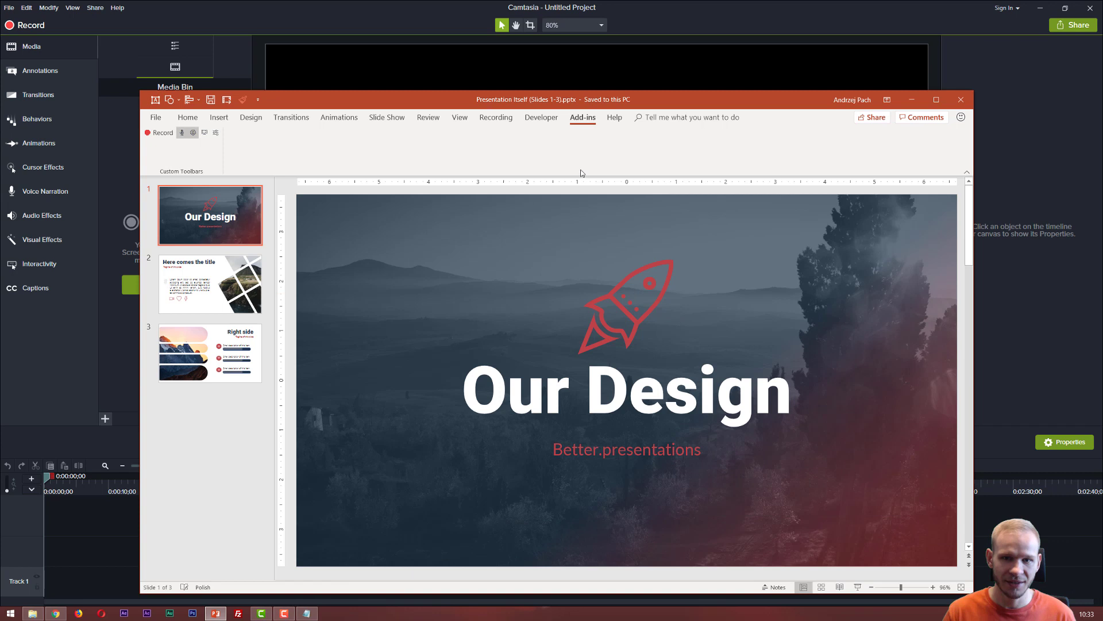
key(F5)
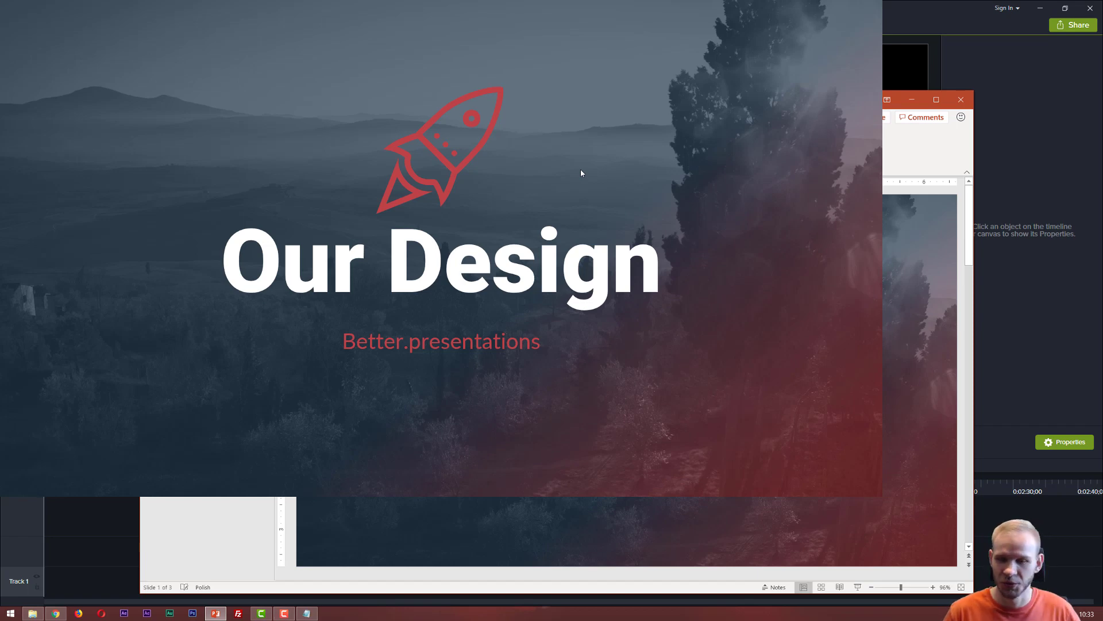
key(Right)
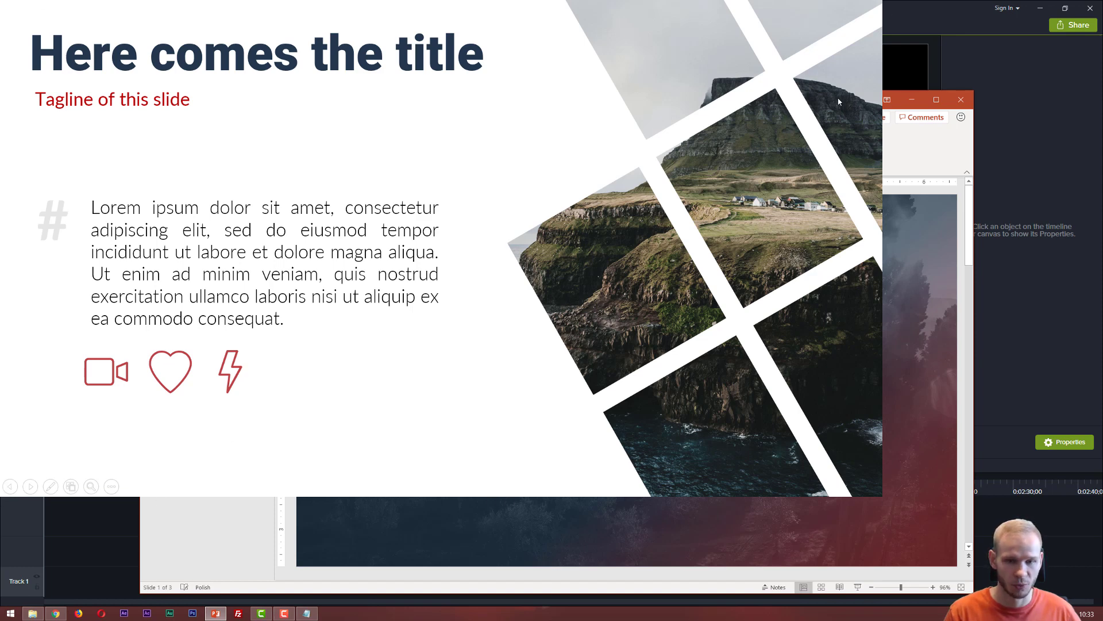
click(587, 215)
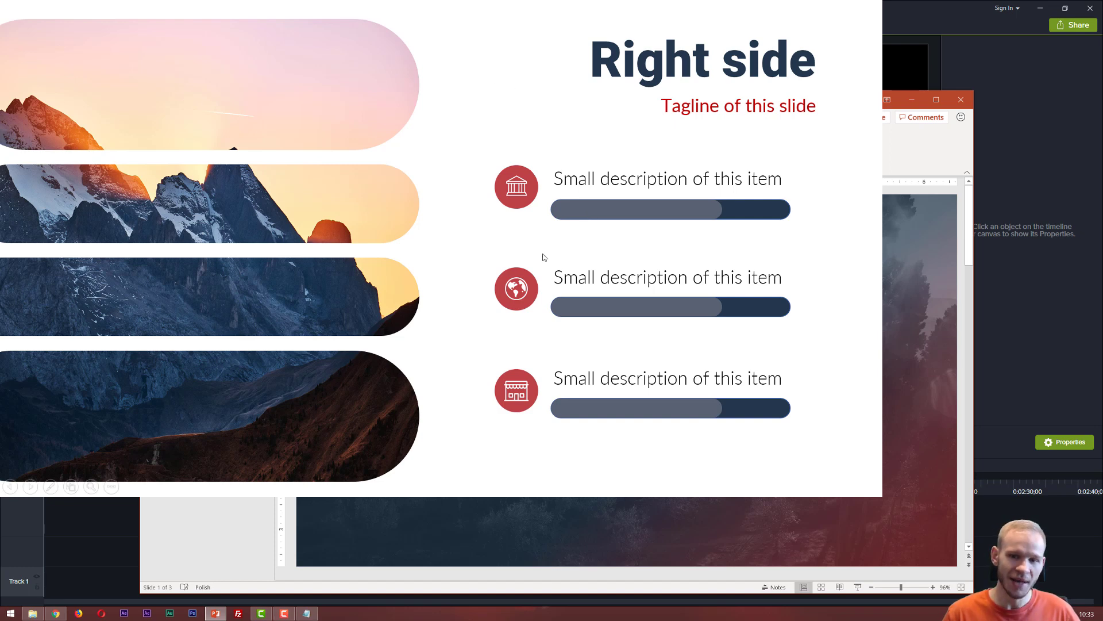
click(747, 304)
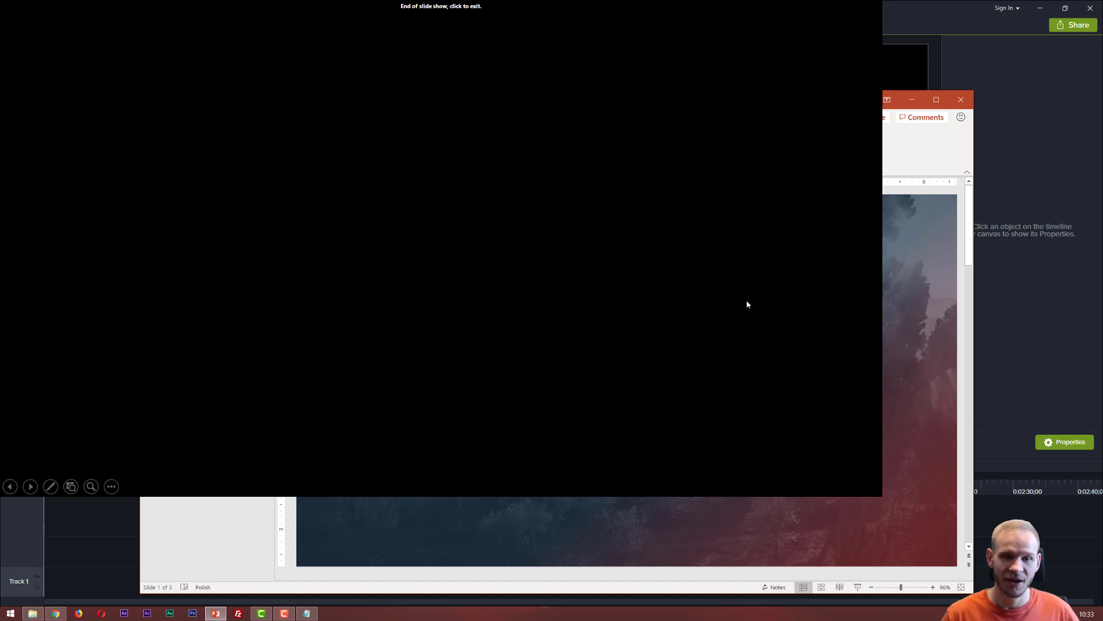
click(748, 304)
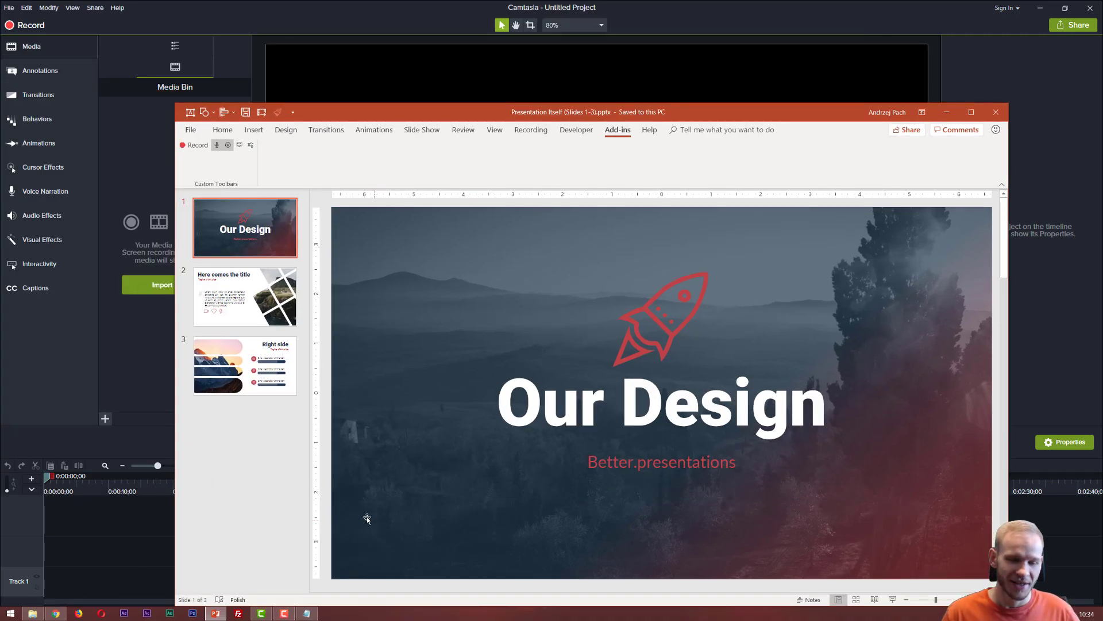
Reposition the Recorder over the Camtasia editor and stop recording to import the 2:22 clip.
click(281, 614)
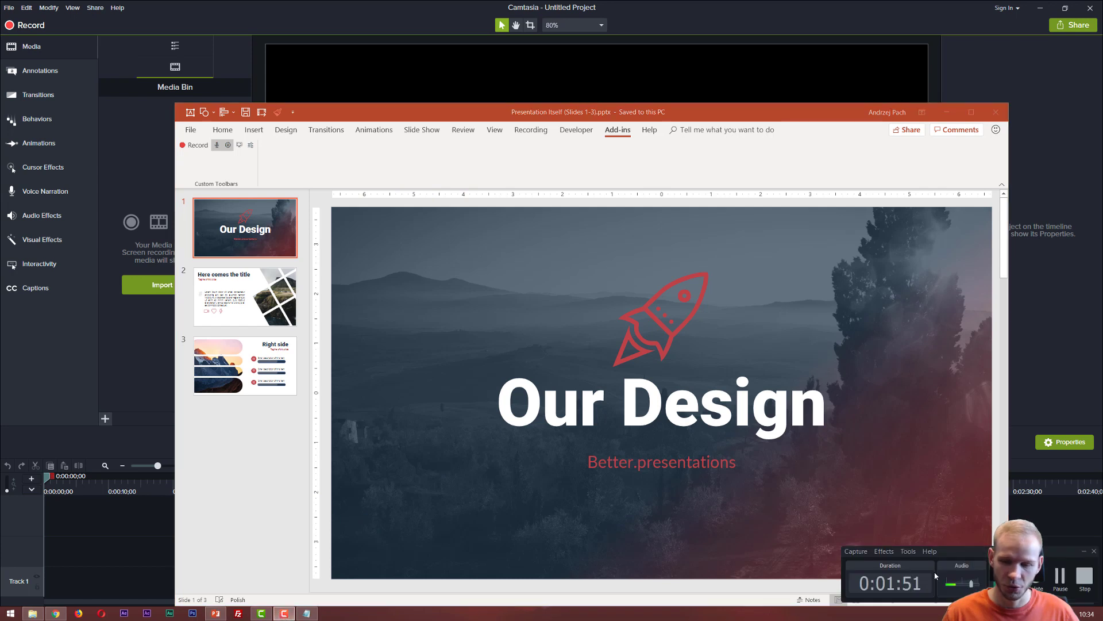
drag(976, 555, 660, 382)
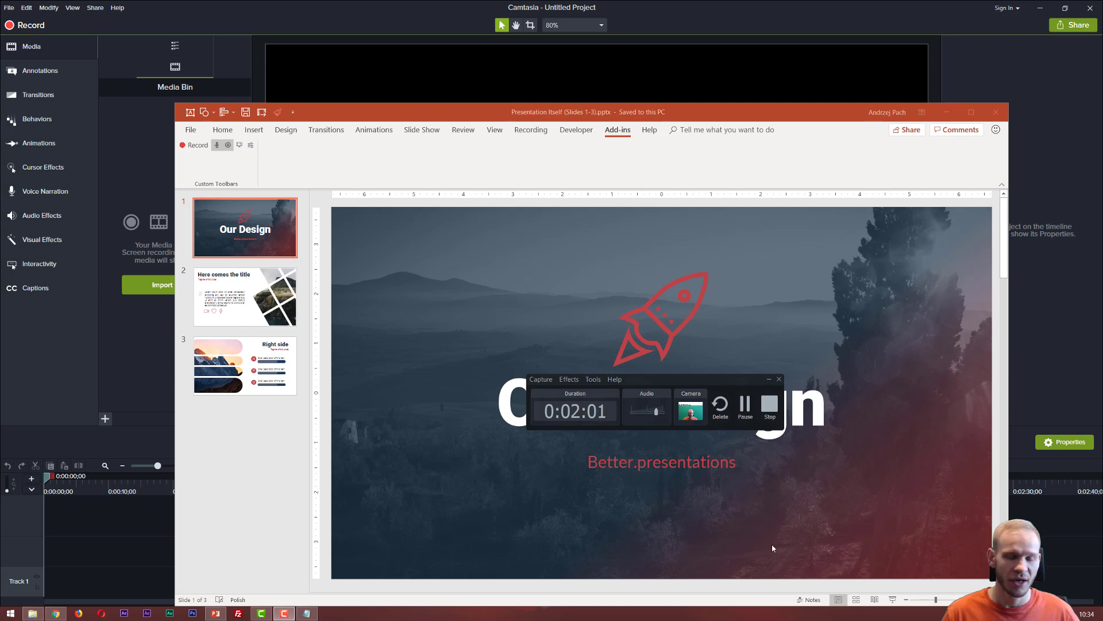
click(310, 15)
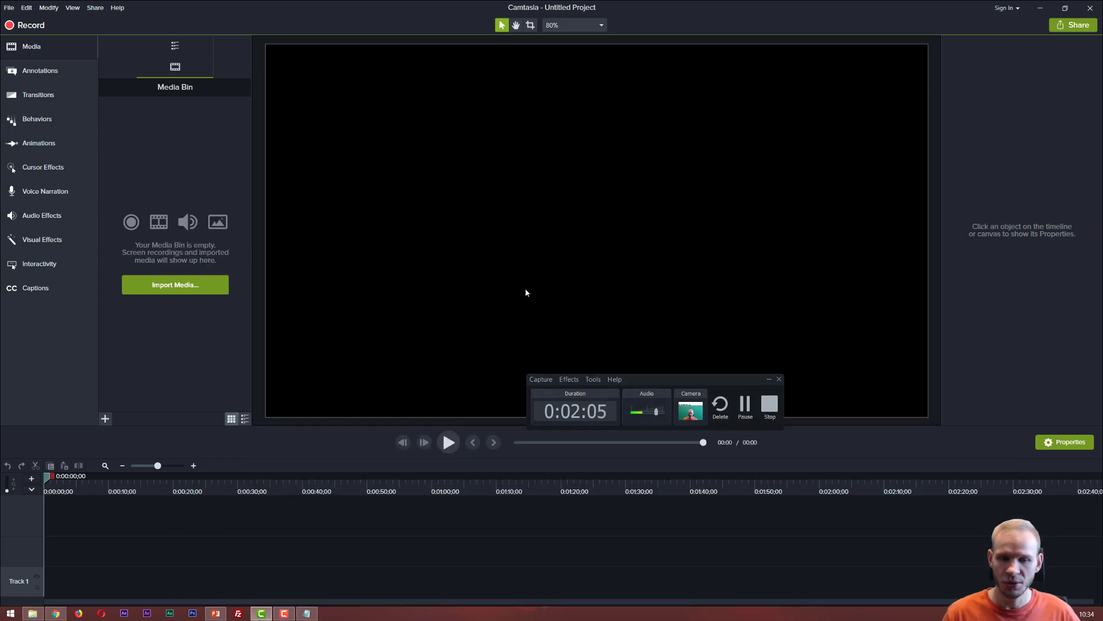
drag(672, 386, 736, 394)
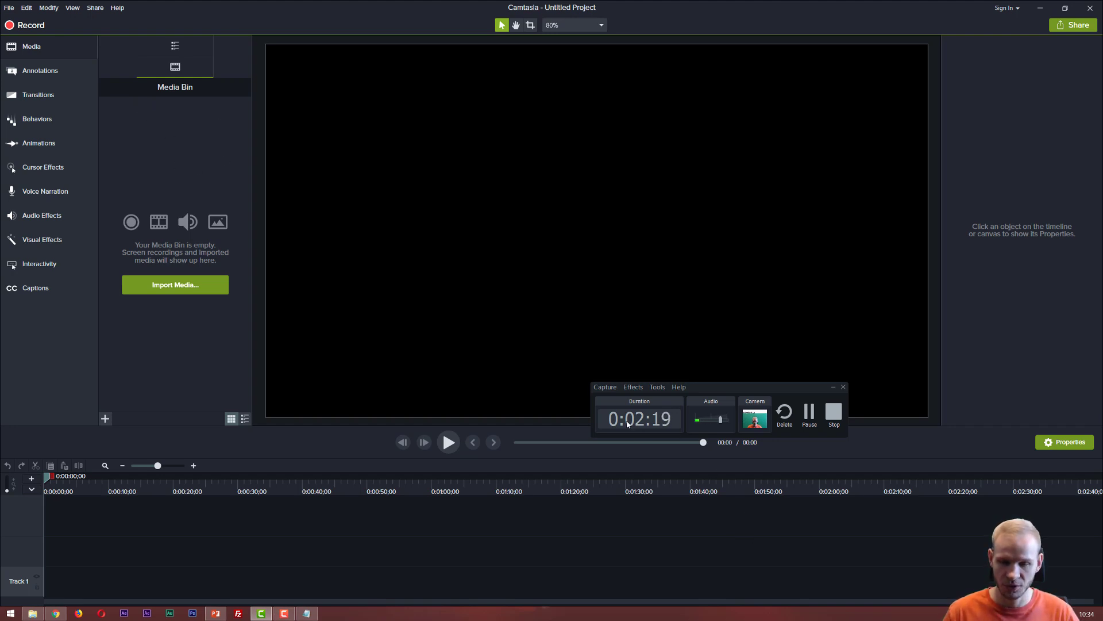
click(833, 411)
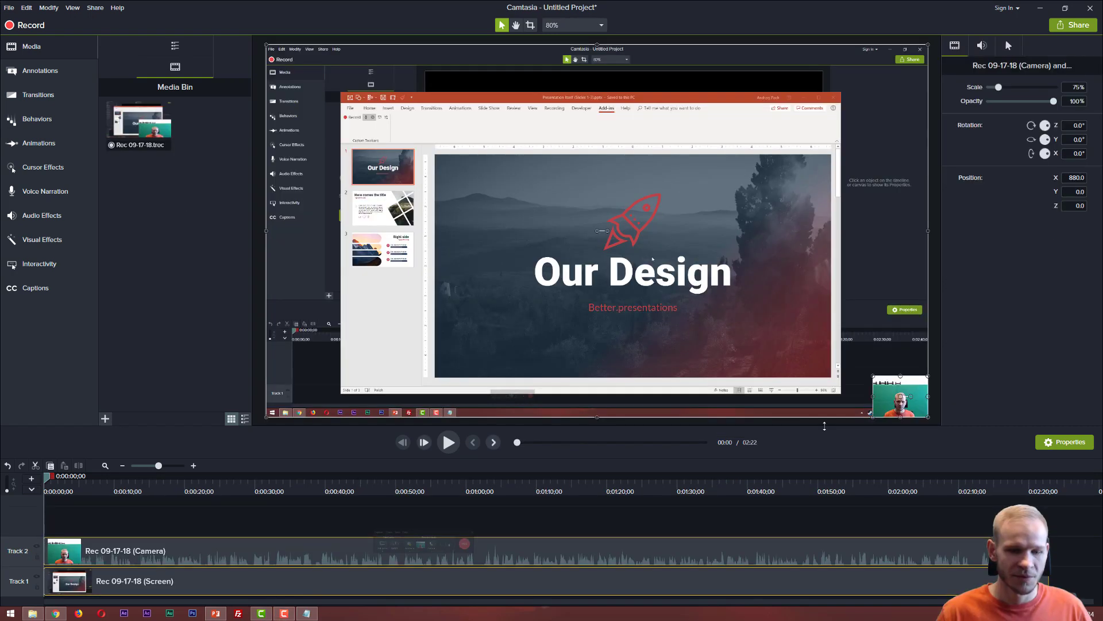
Minimise the Recorder and scrub the playhead to about 1:16, the 'Here comes the title' slide.
click(287, 615)
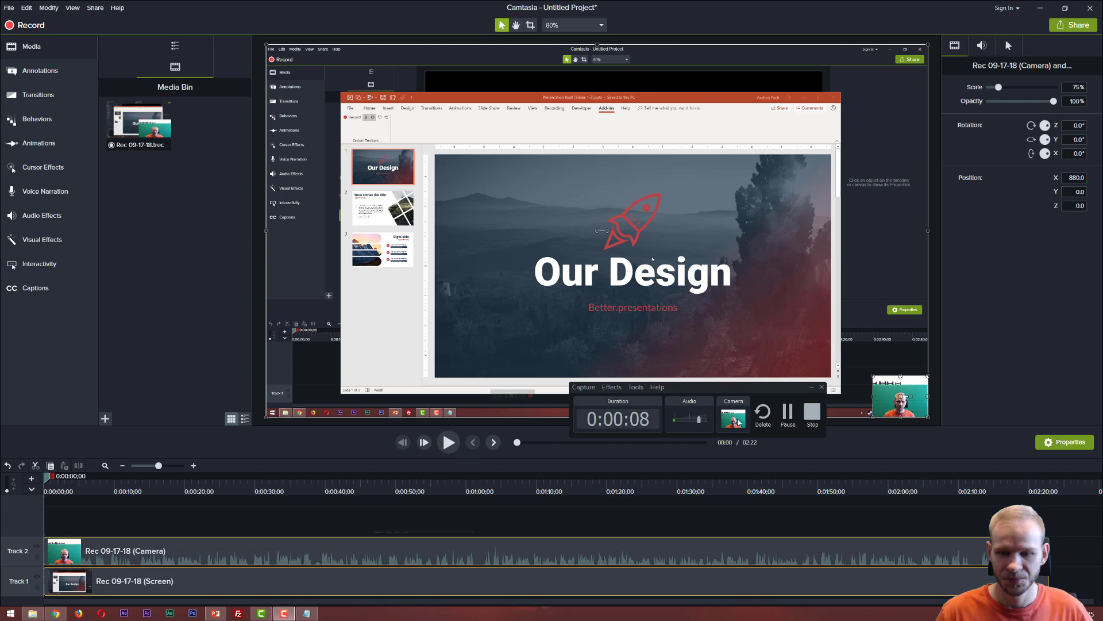
drag(796, 386, 945, 436)
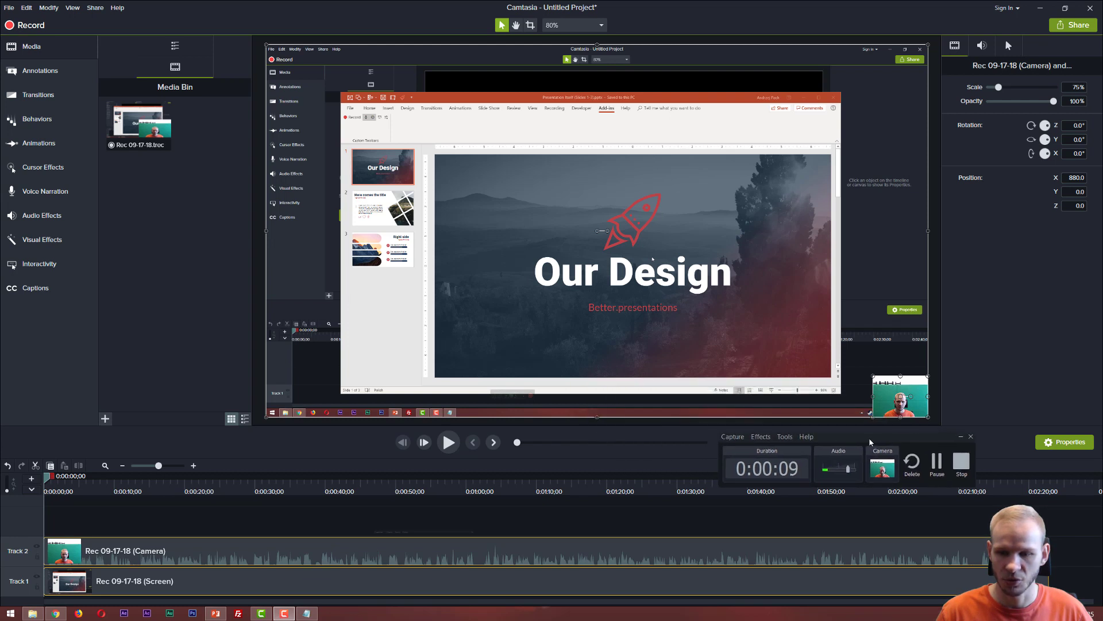
click(960, 436)
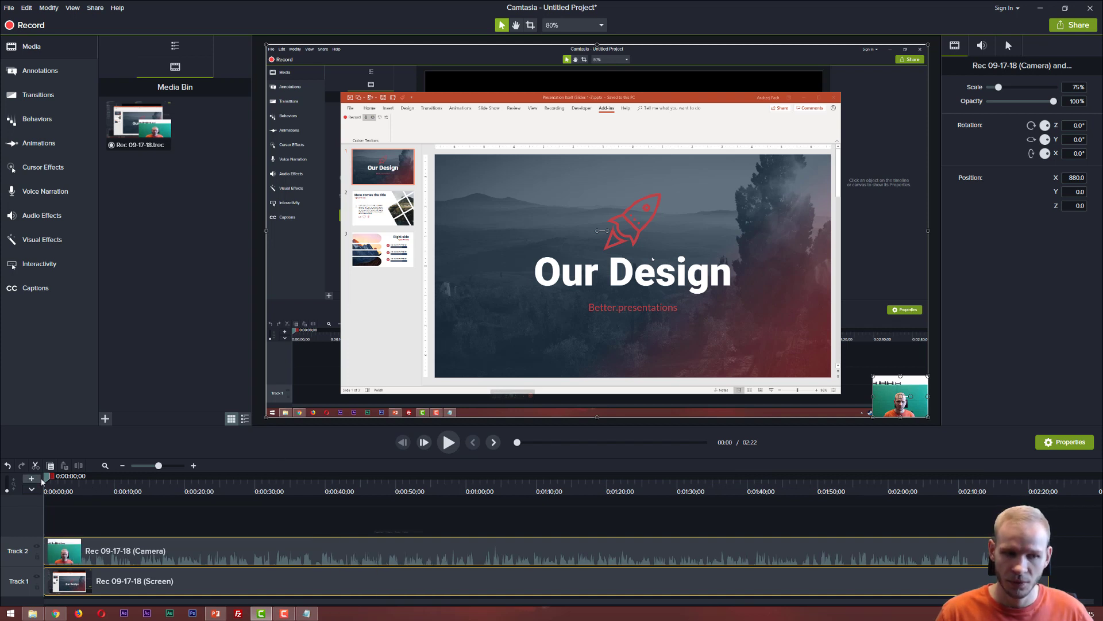
drag(48, 478, 579, 486)
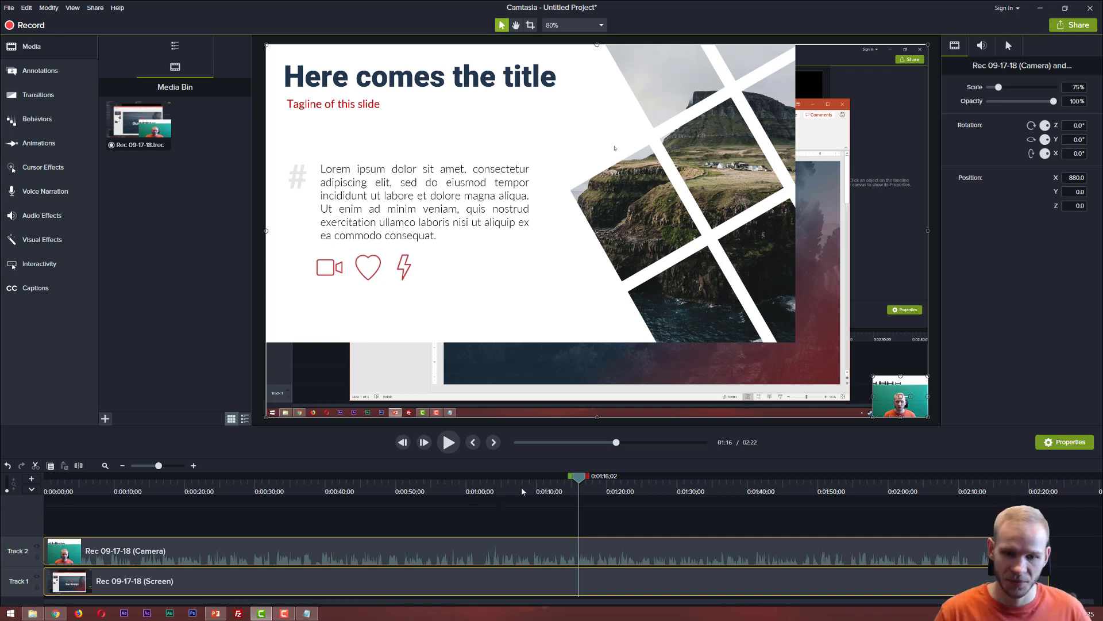
Cut the opening up to 1:16 and the trailing section from both tracks, leaving 26 seconds.
drag(572, 476, 44, 476)
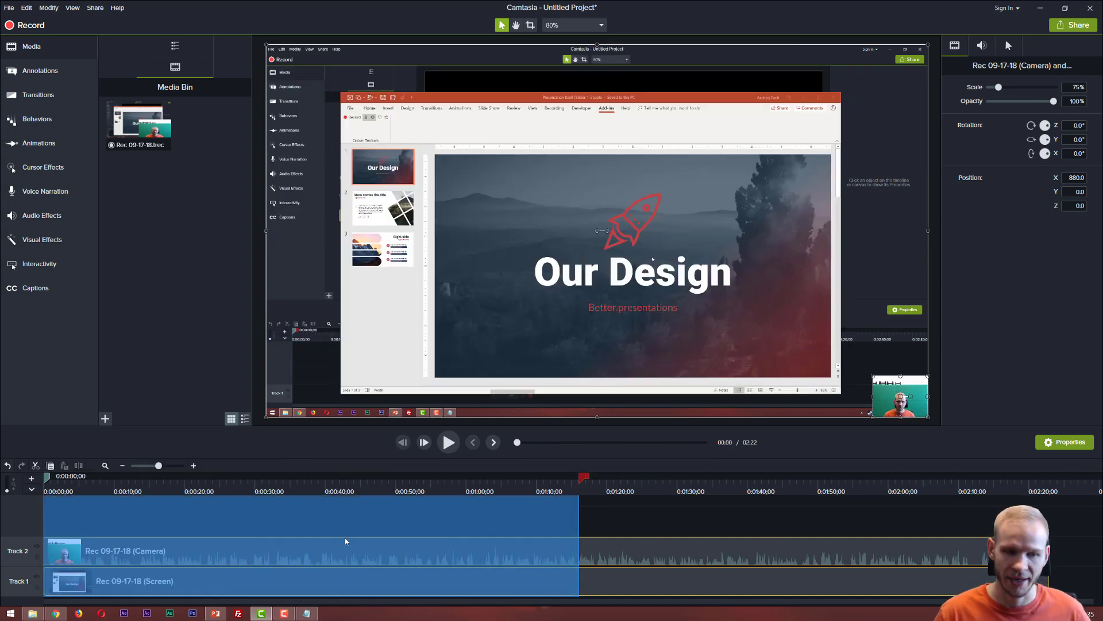
key(ctrl+x)
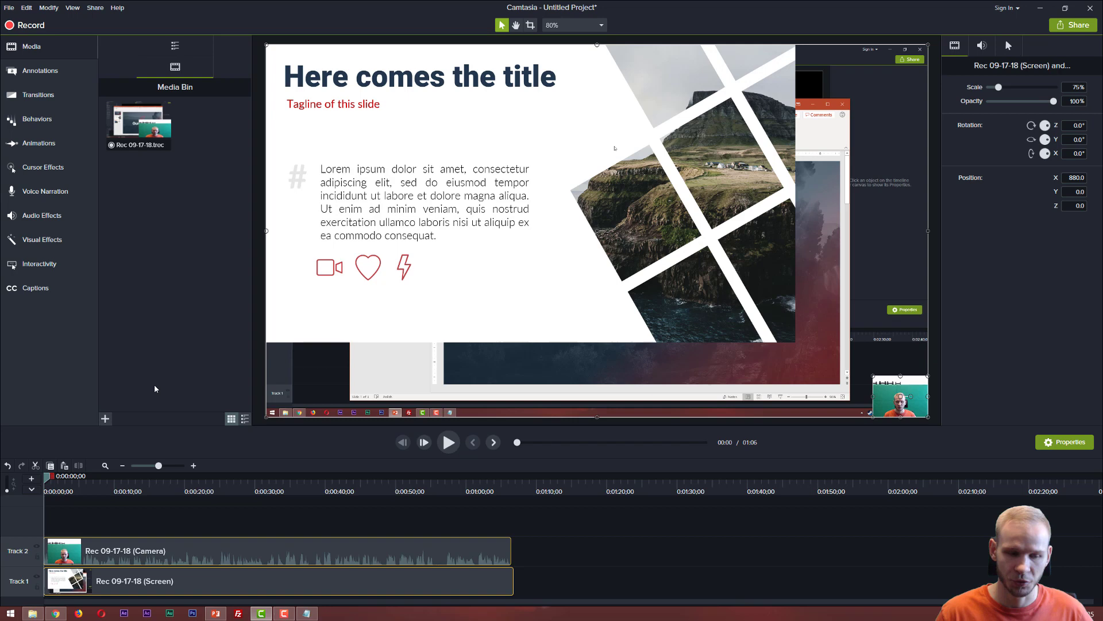
drag(46, 476, 551, 511)
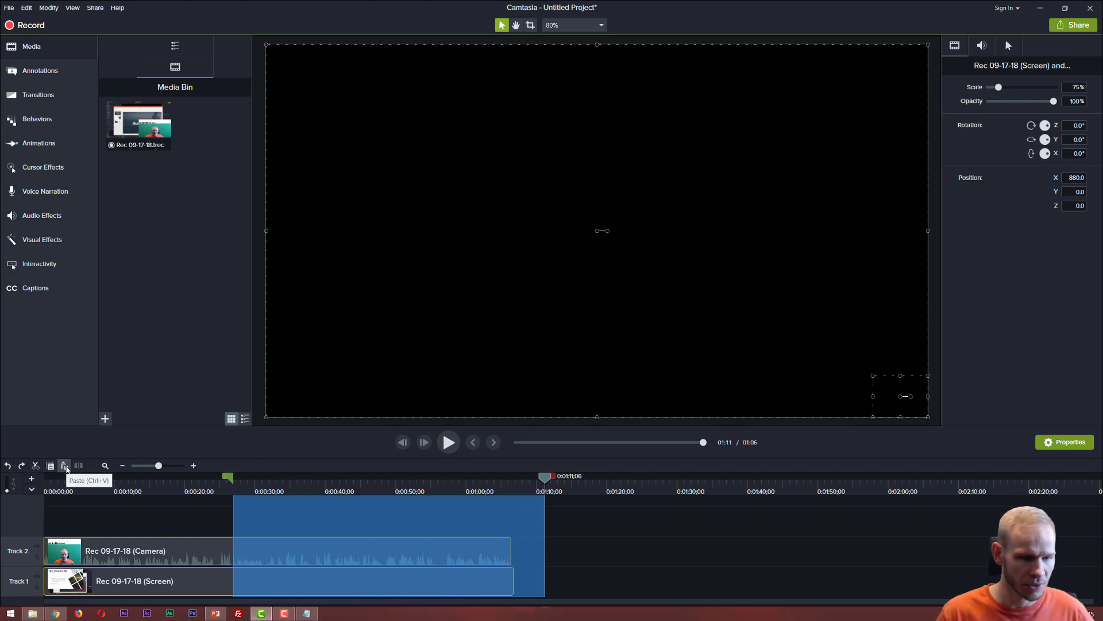
click(35, 465)
drag(231, 476, 112, 487)
Move the webcam overlay onto the slide and scale the screen clip up to fill the canvas.
click(348, 543)
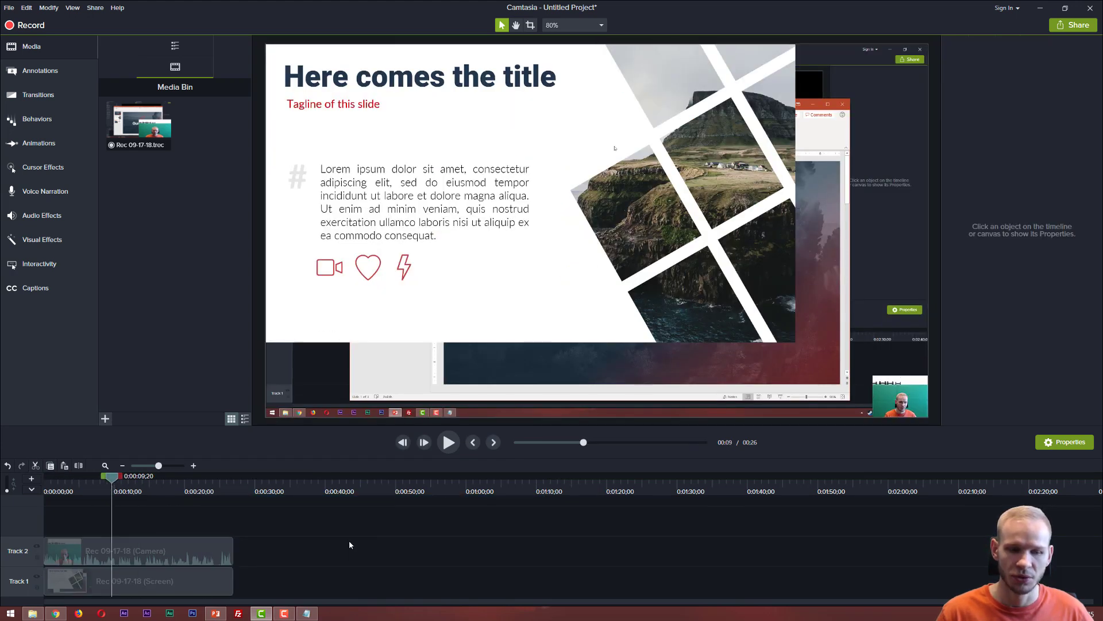
click(157, 554)
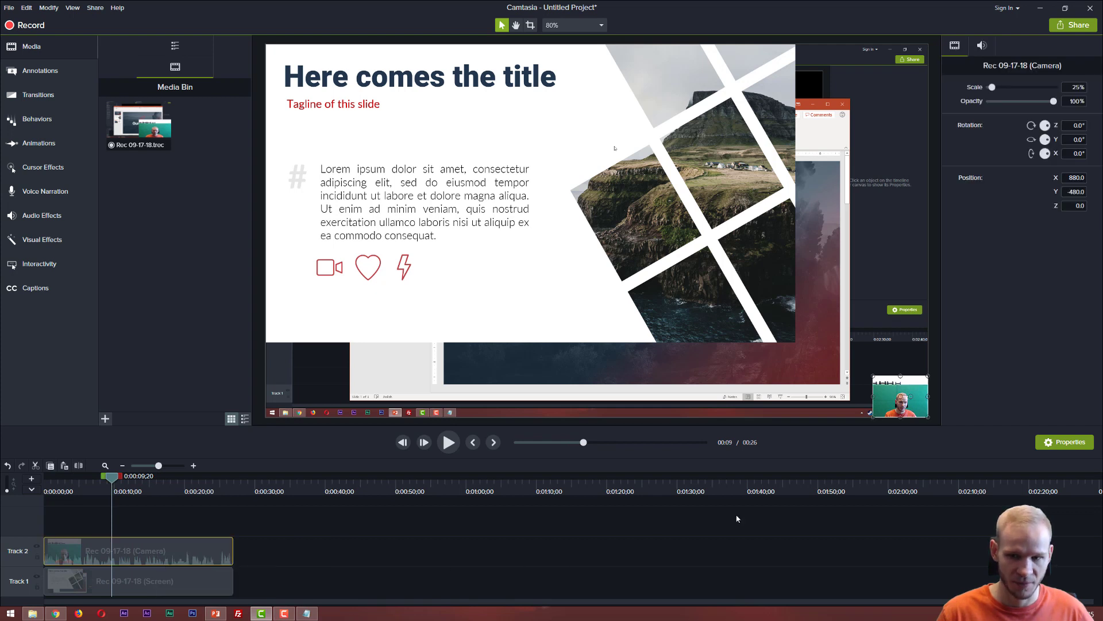
drag(880, 399, 442, 270)
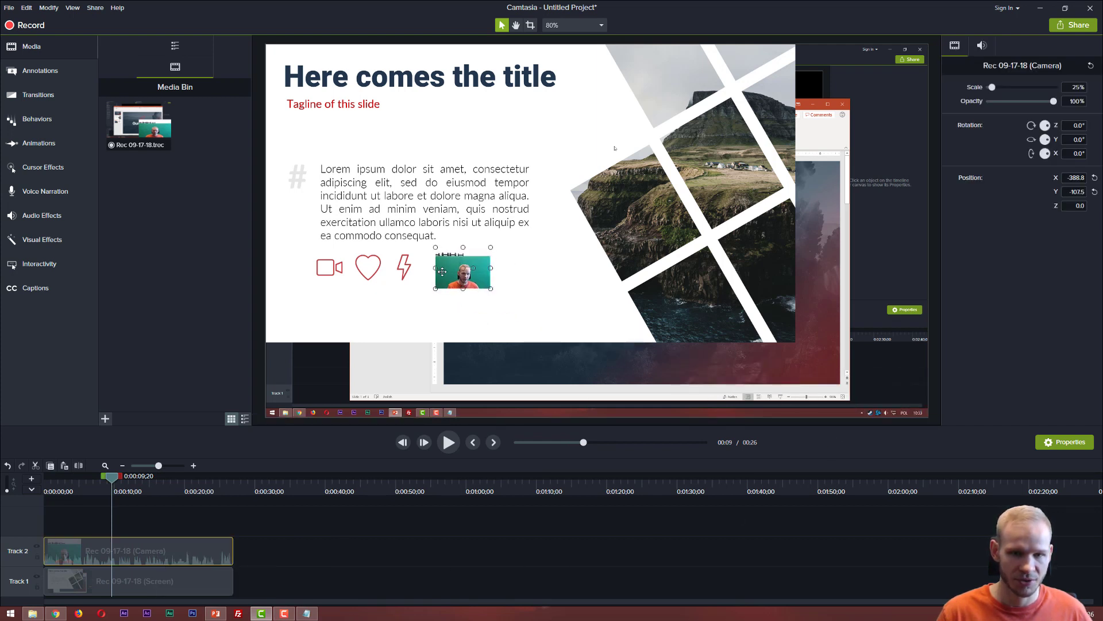
click(165, 582)
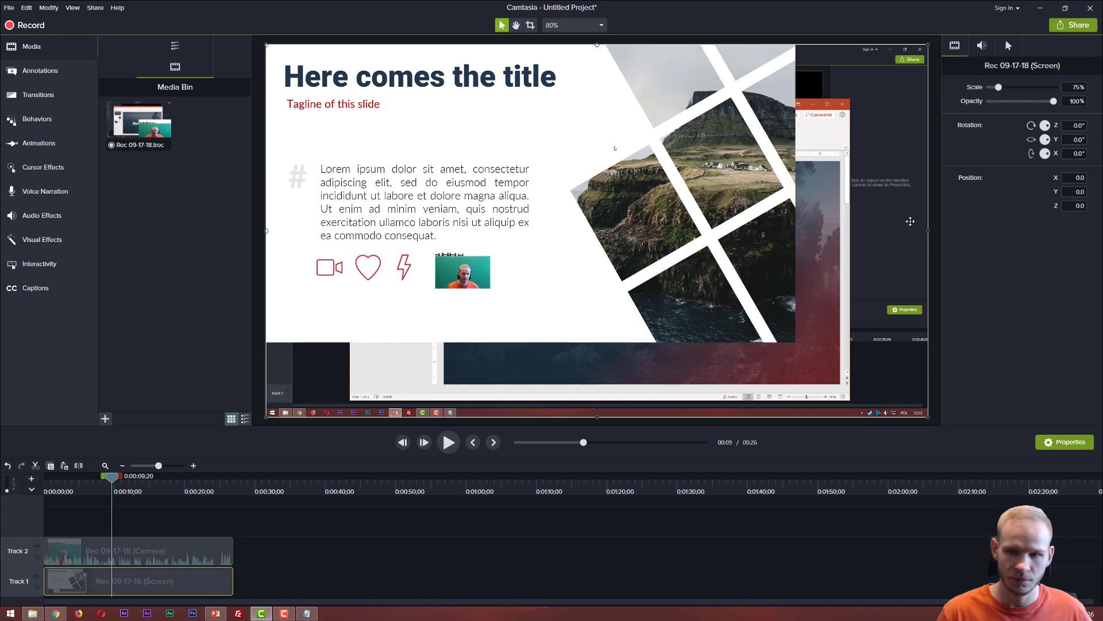
drag(934, 420, 1096, 493)
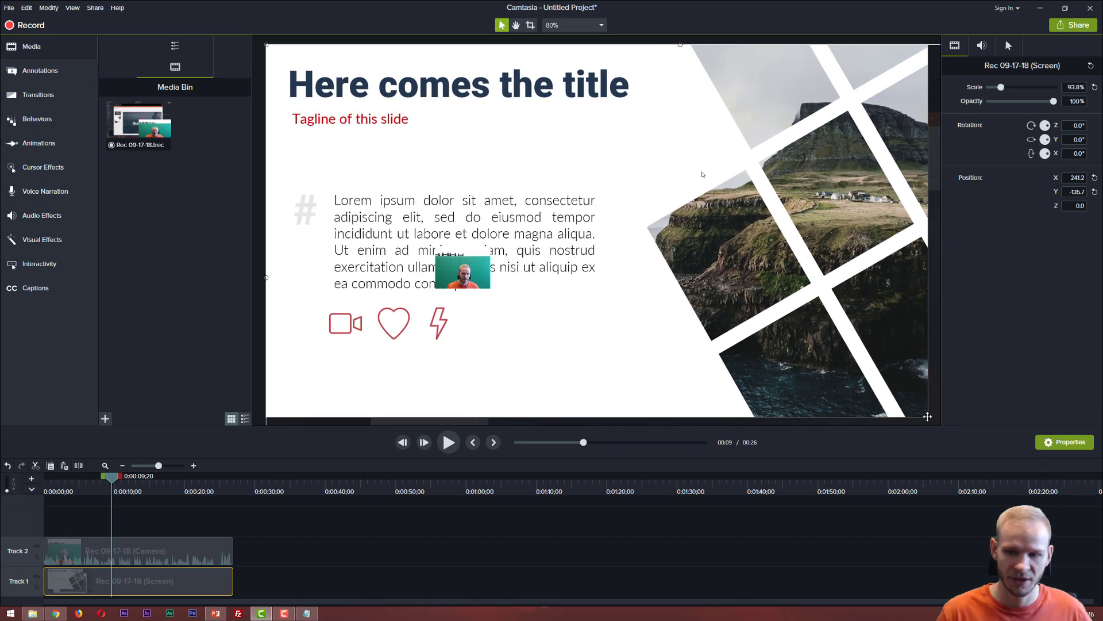
Shift the webcam down and right, then crop the dumbbells off its top edge.
drag(465, 278, 753, 188)
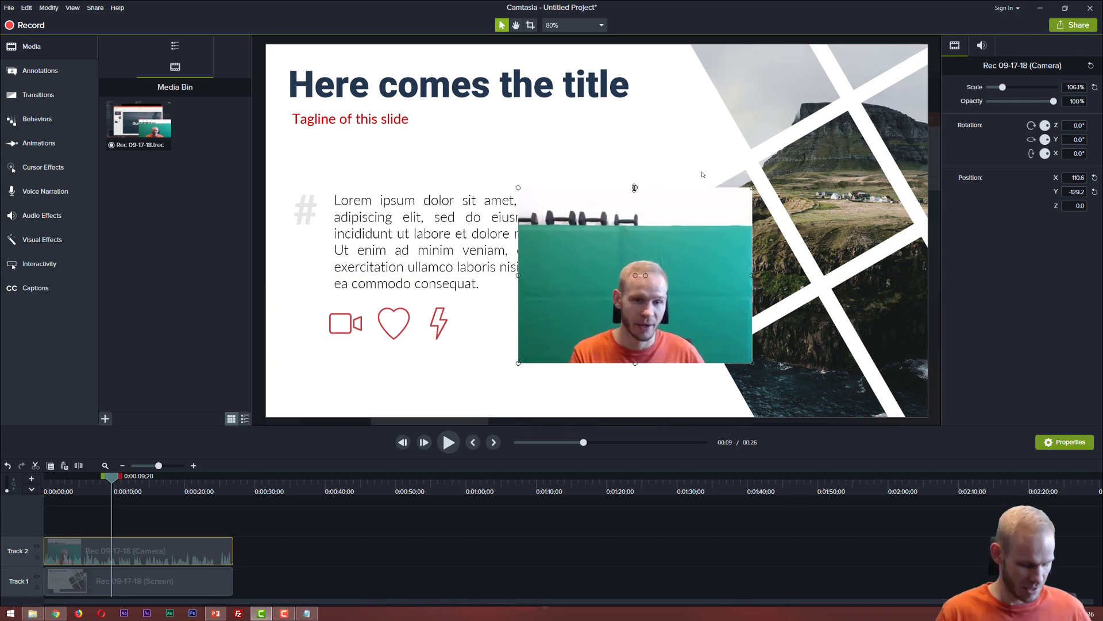
key(alt)
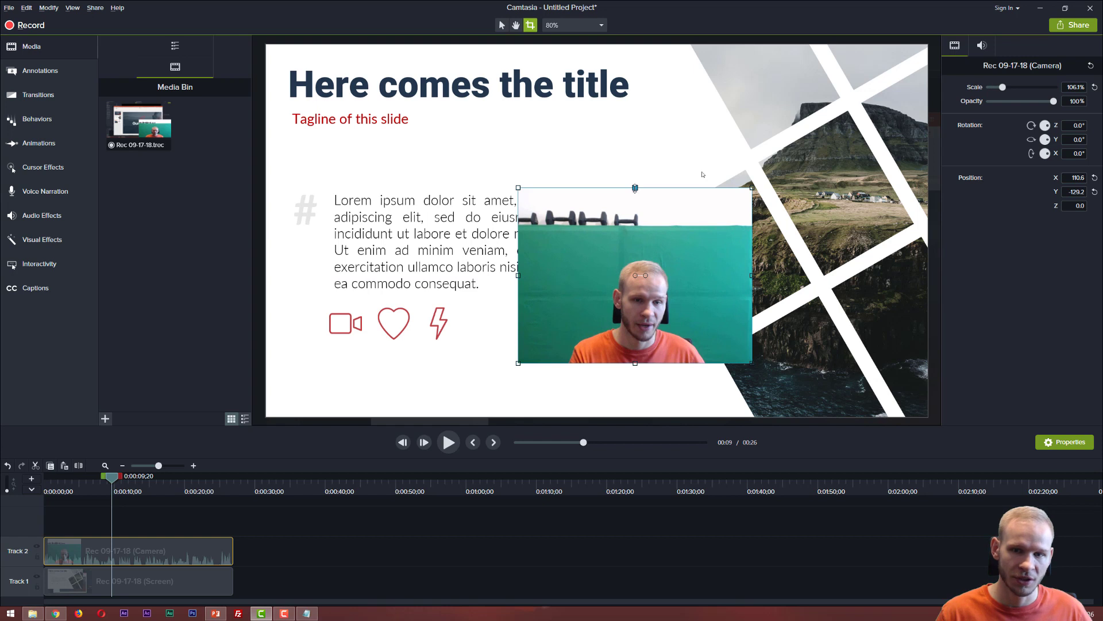
drag(635, 189, 635, 231)
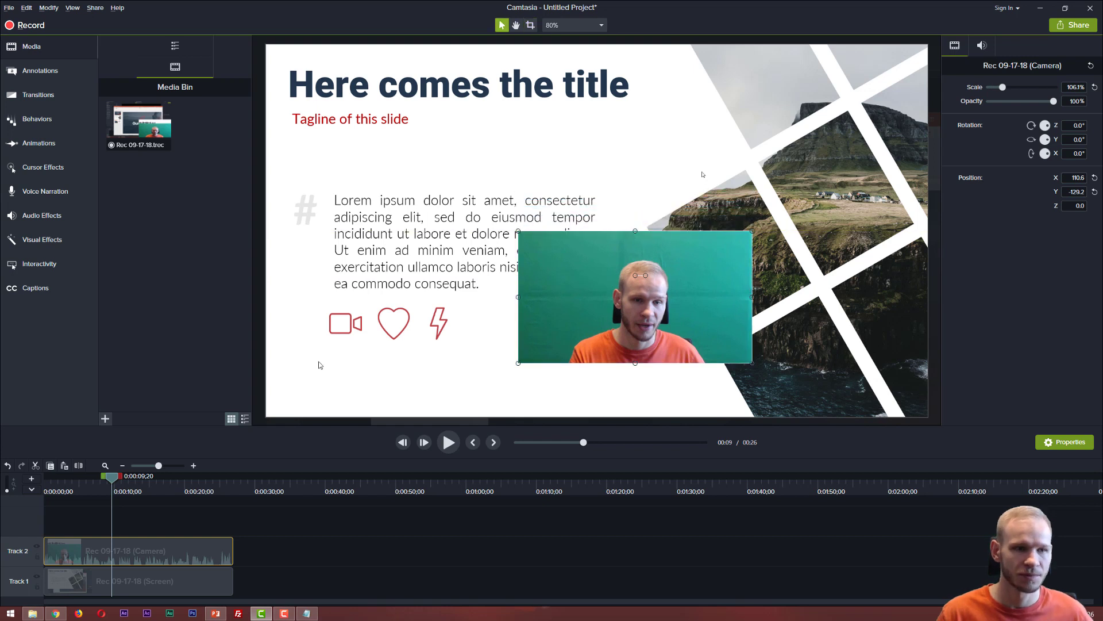
Apply Remove a Color to the camera clip at 72% tolerance and shrink it to 73.4%.
click(47, 244)
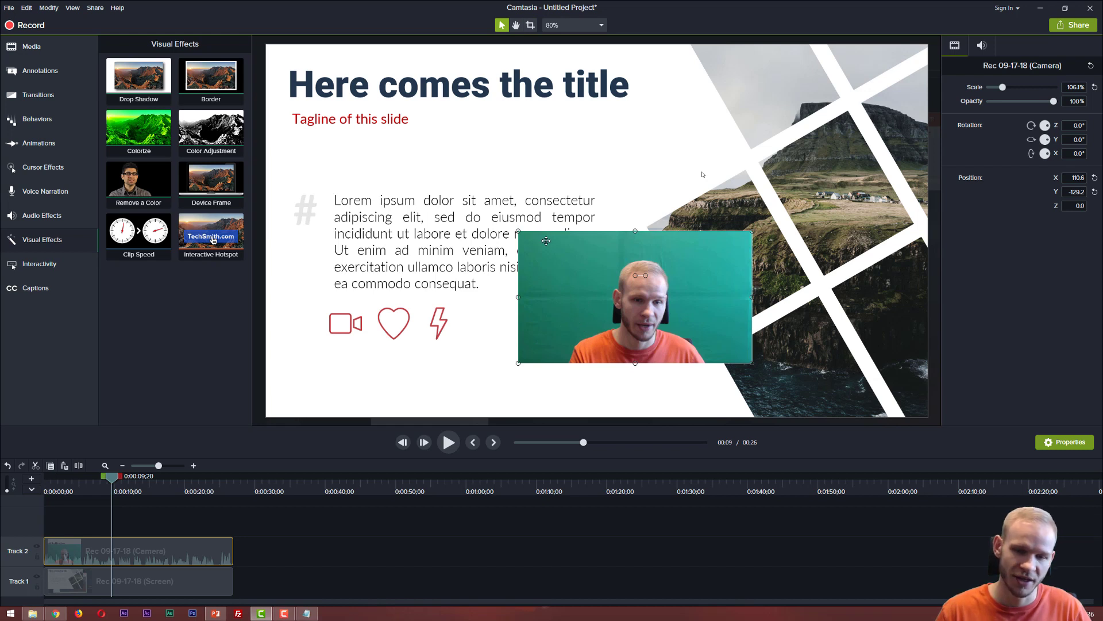
drag(132, 191, 583, 287)
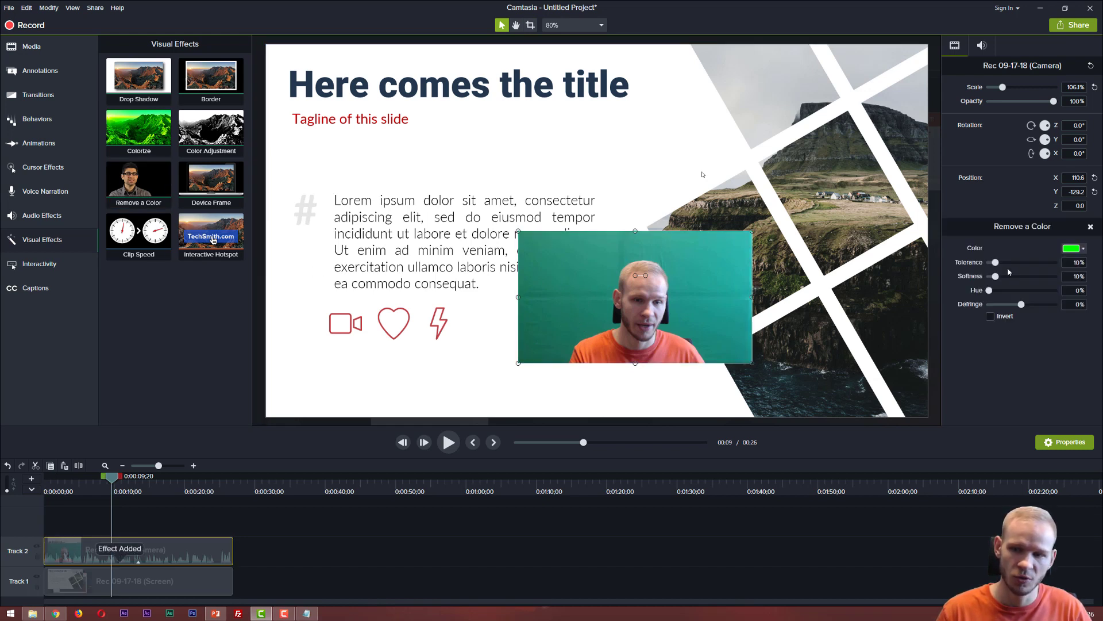
drag(996, 265, 1035, 262)
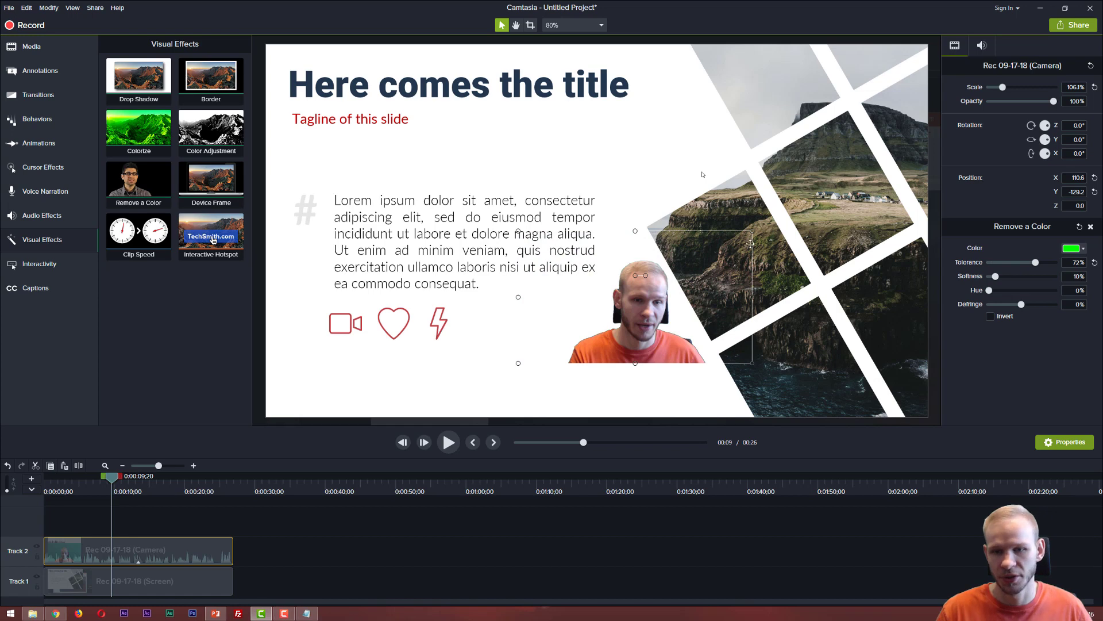
drag(752, 230, 666, 262)
drag(613, 348, 861, 366)
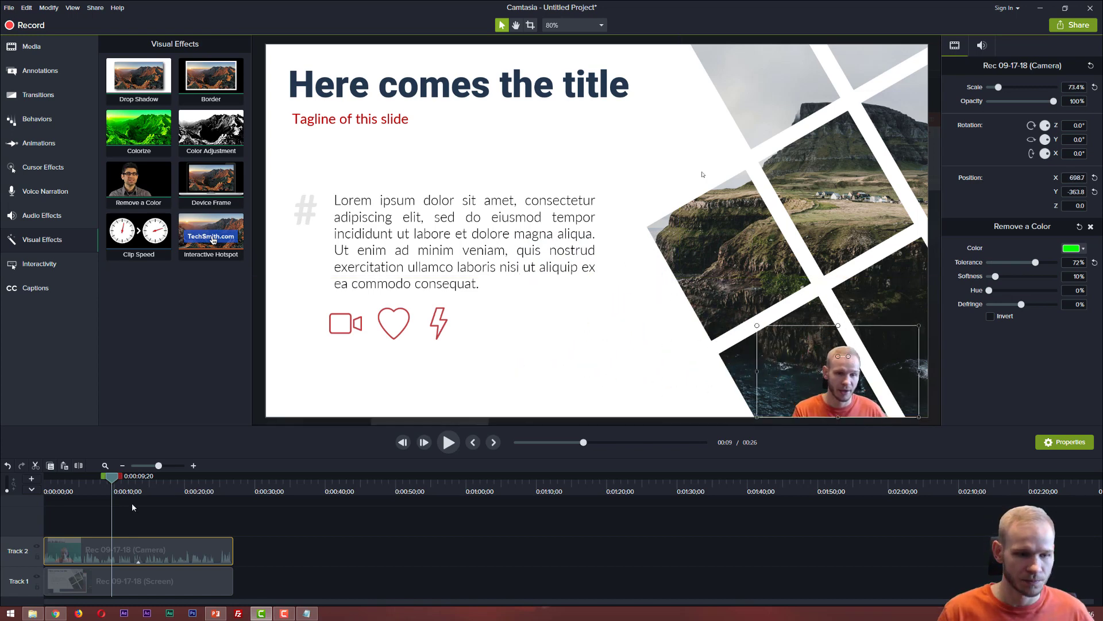
Push the keyed webcam into the bottom-right corner, preview through the Right side slide, and deselect it.
click(167, 493)
click(80, 492)
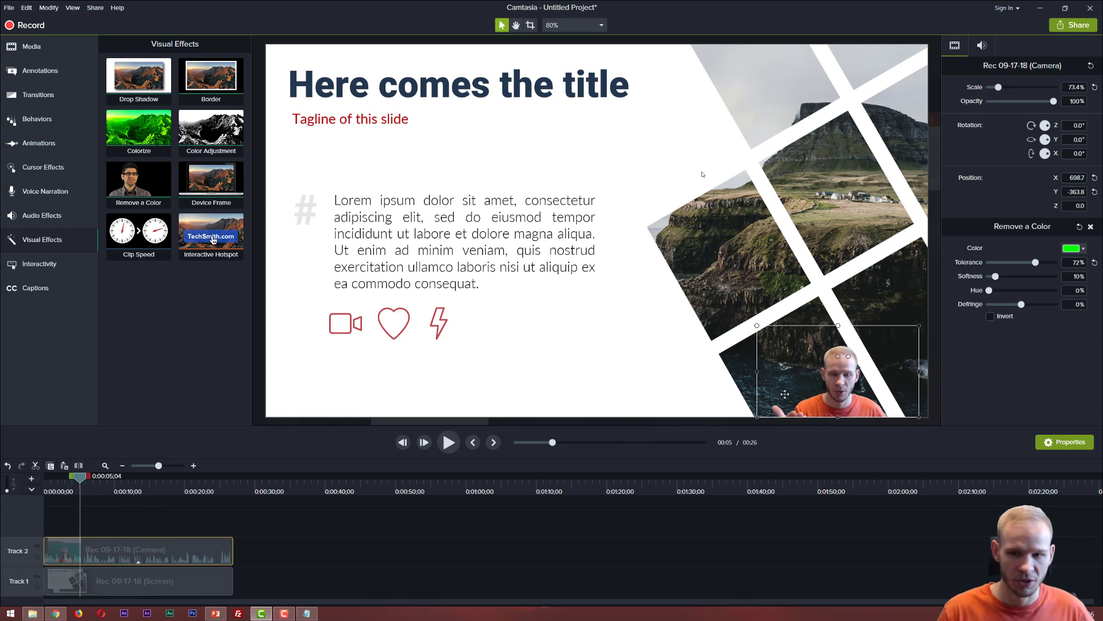
drag(815, 388, 846, 386)
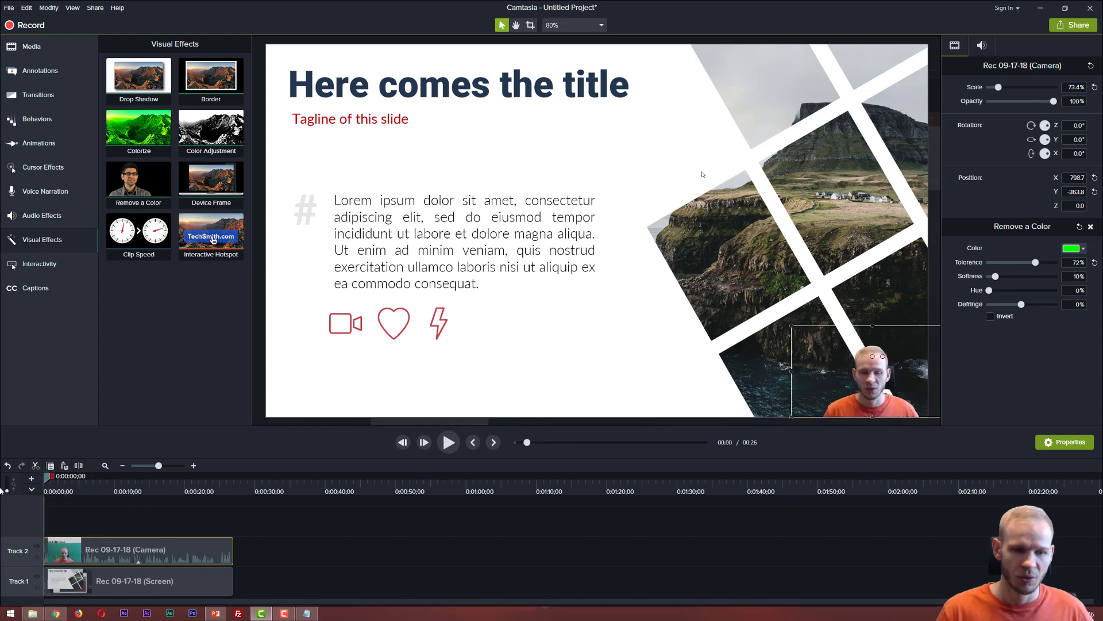
click(86, 497)
mouse_move(88, 500)
mouse_down()
mouse_move(229, 508)
mouse_move(84, 515)
mouse_up()
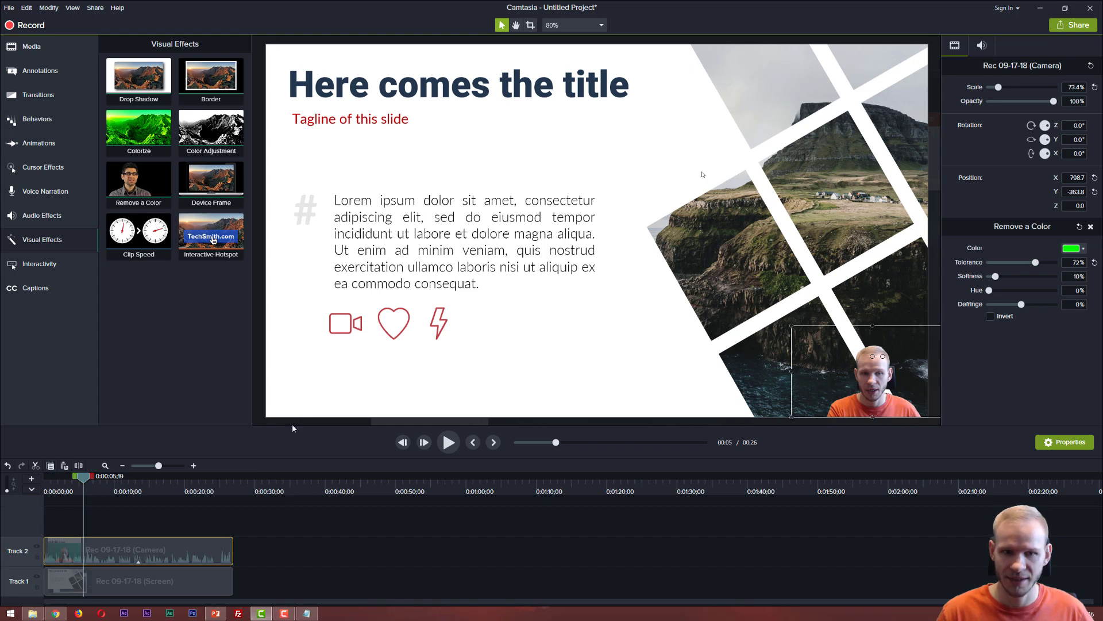
click(854, 511)
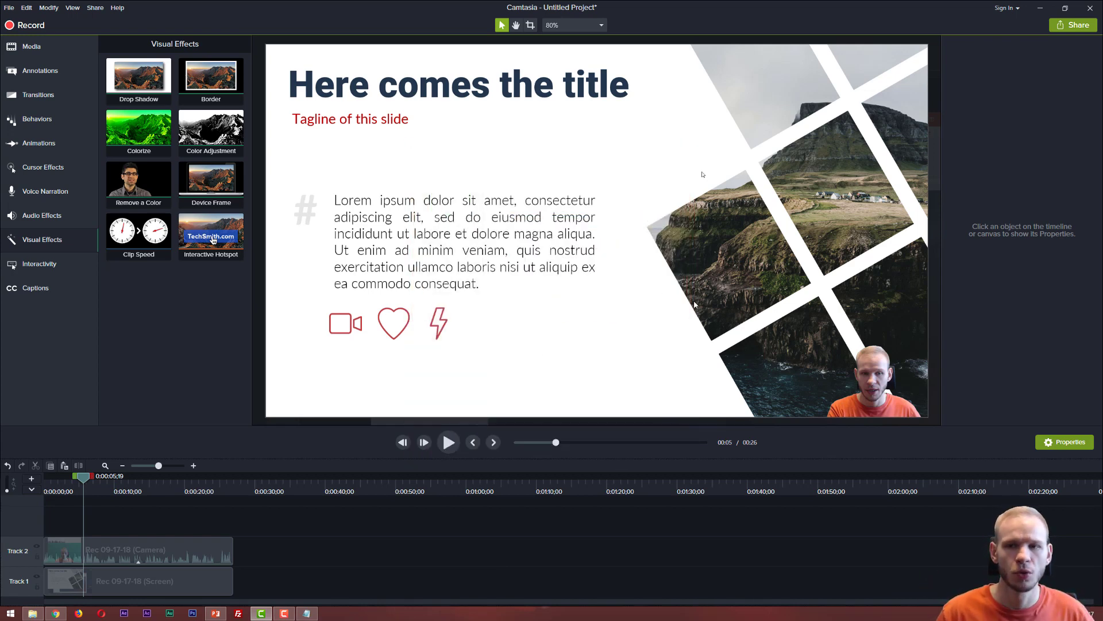
Start a new custom MP4 - Smart Player production with Produce with controller unchecked.
click(96, 9)
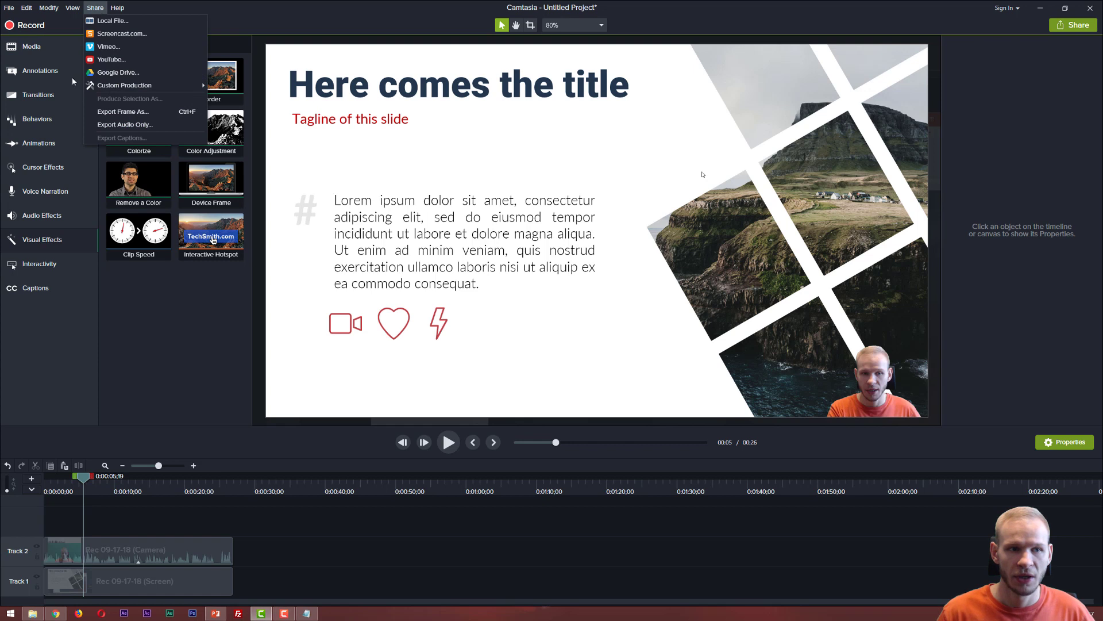
mouse_move(138, 86)
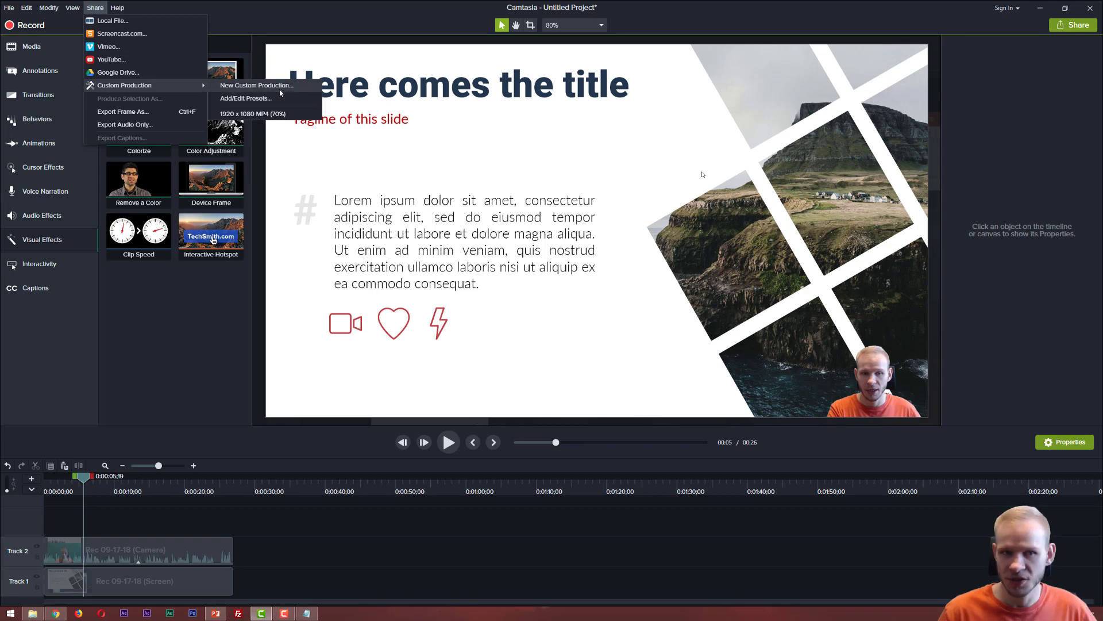
click(256, 85)
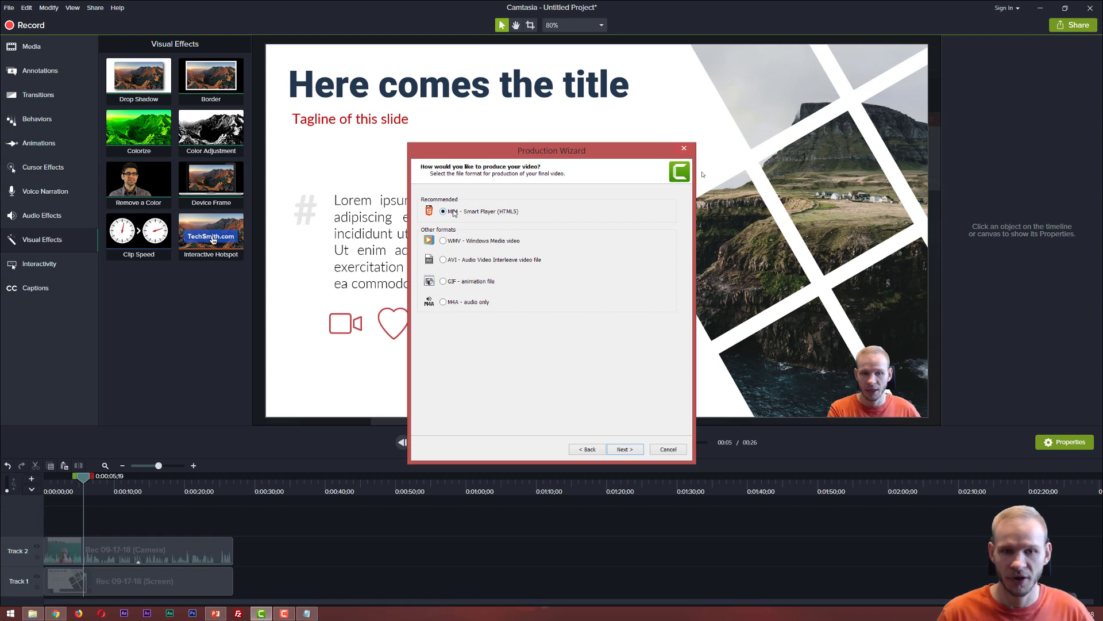
click(623, 450)
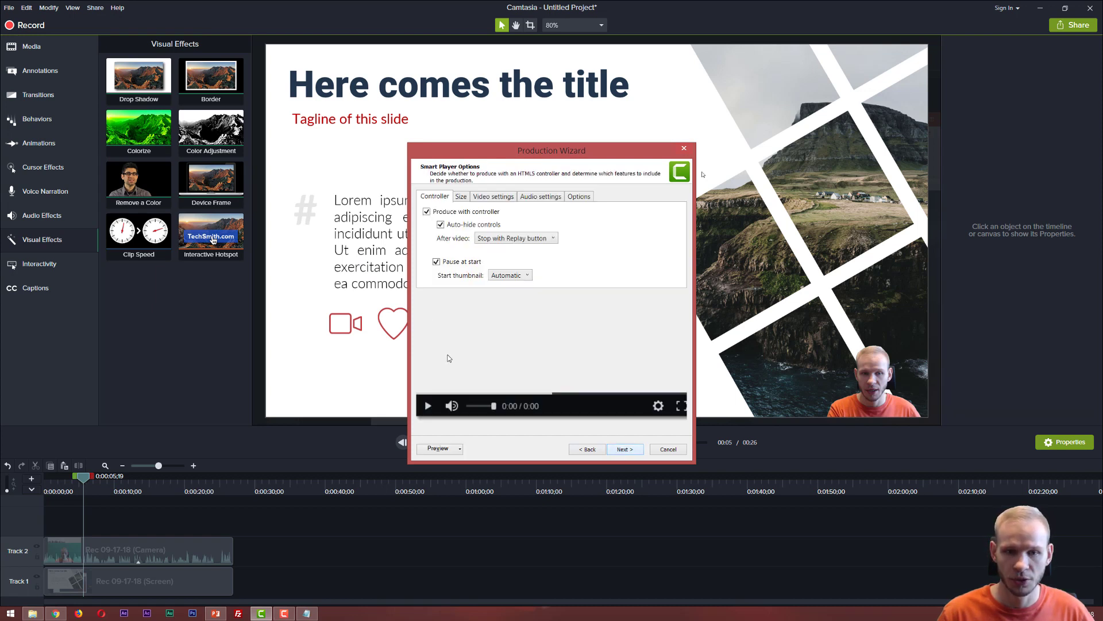
click(426, 212)
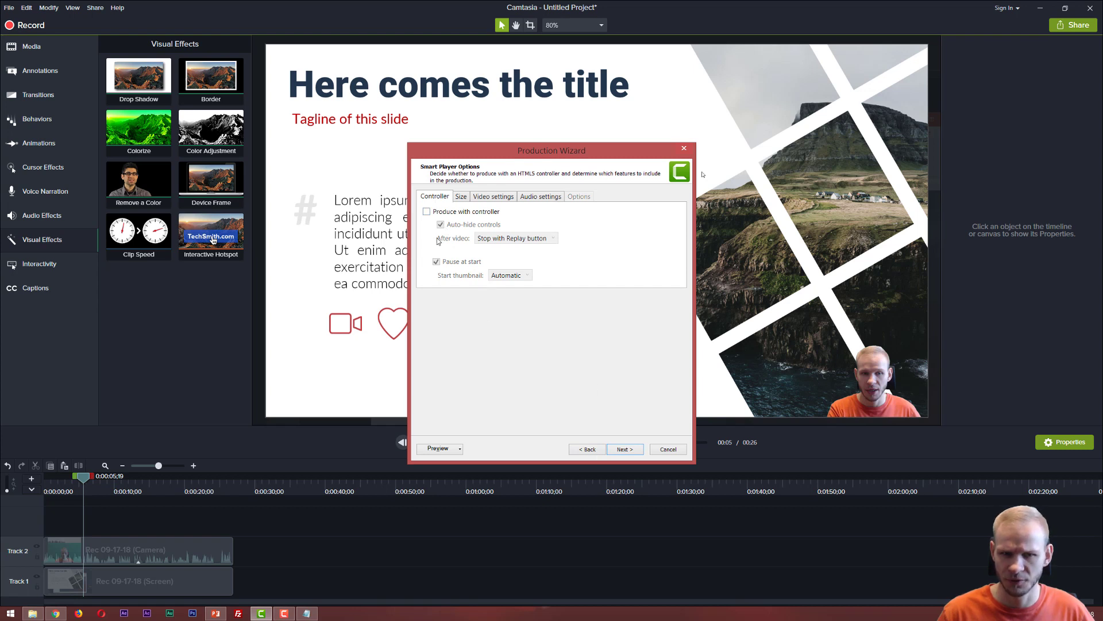
click(438, 211)
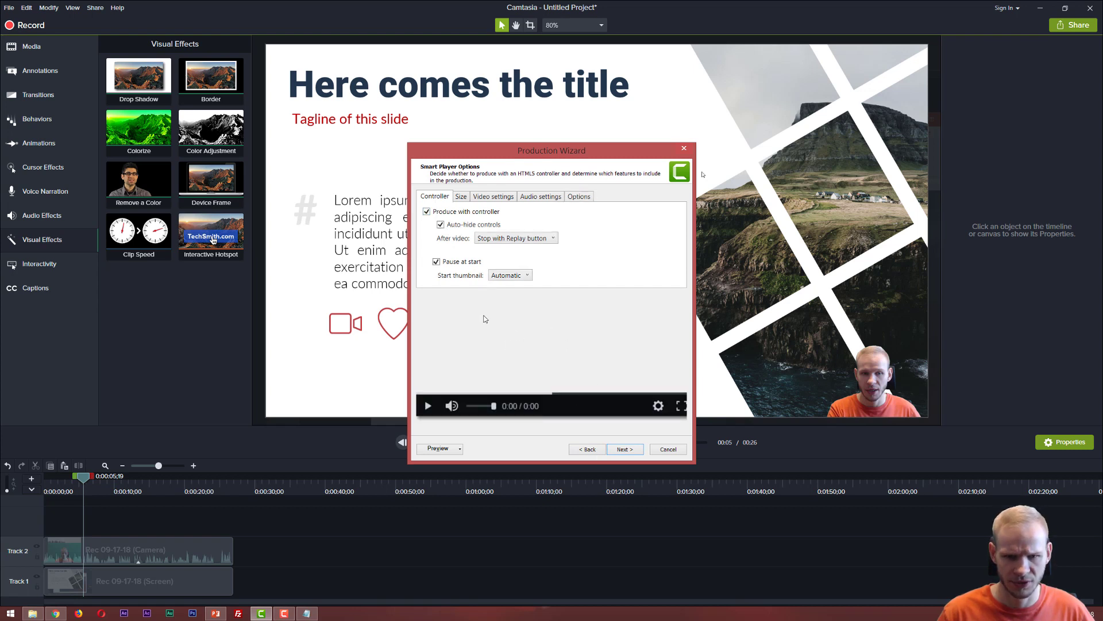
click(426, 211)
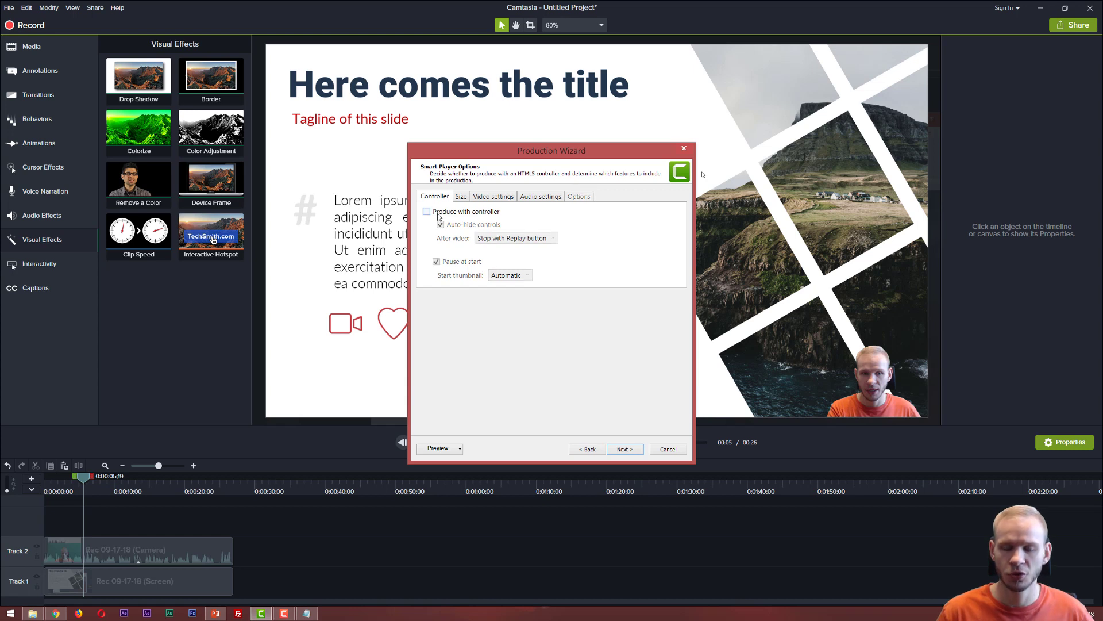
Set the video width to 1280, frame rate to 30 fps and quality to 70%.
click(461, 196)
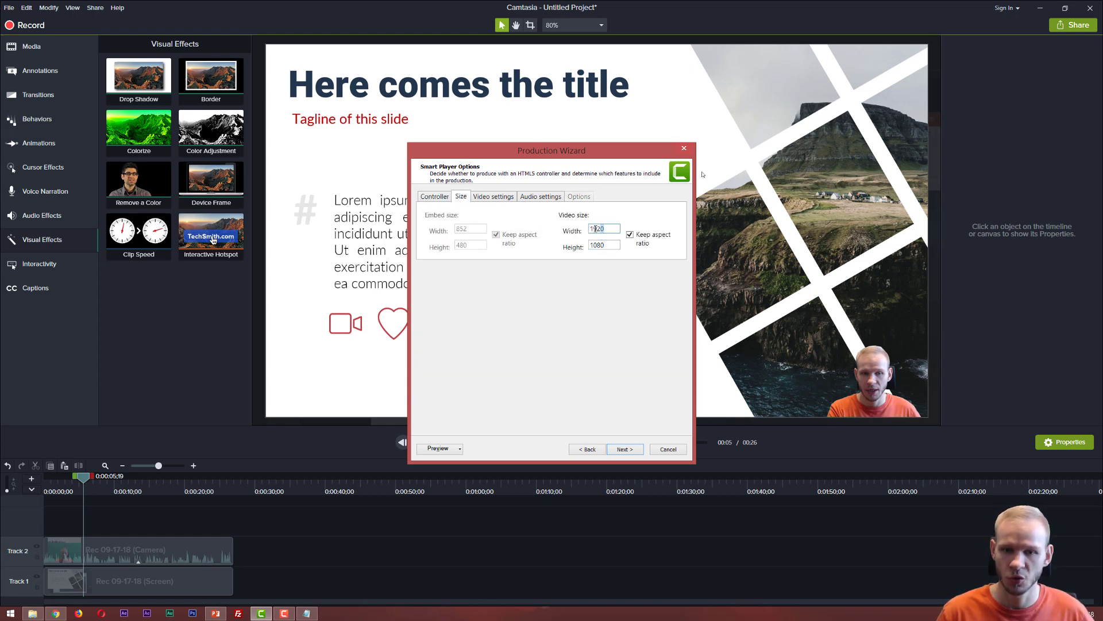
double_click(596, 228)
key(Tab)
key(shift+Tab)
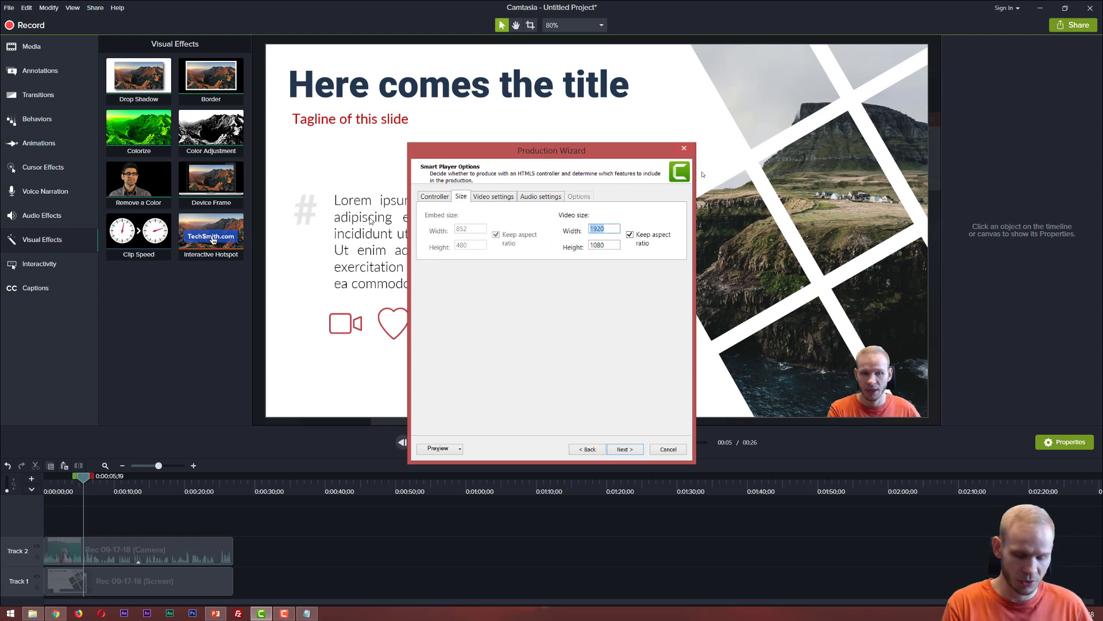
text(1280)
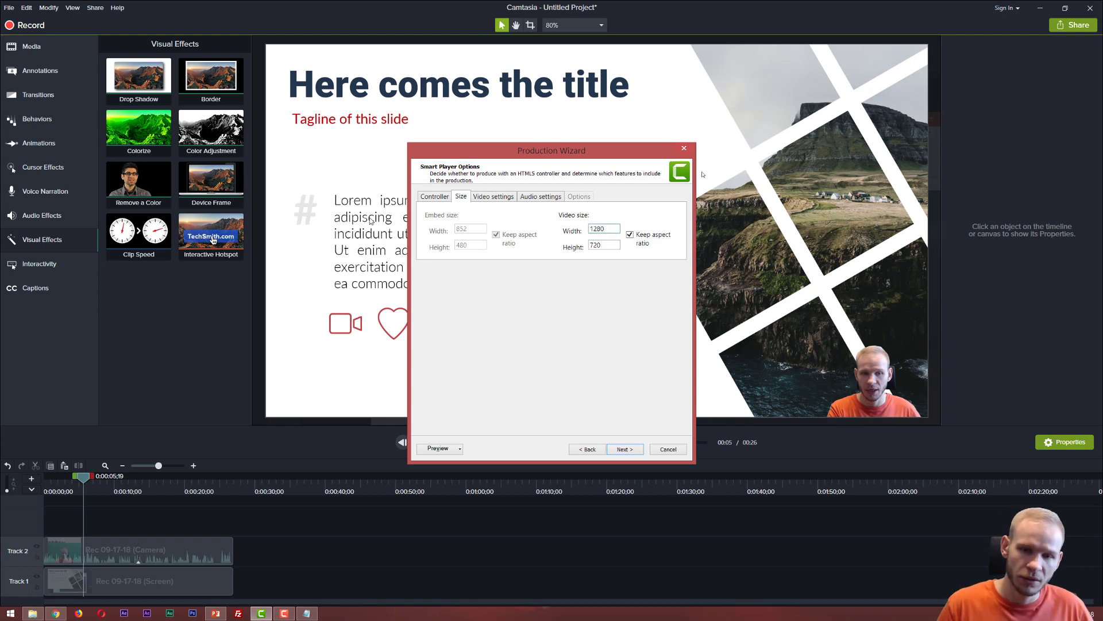
click(495, 198)
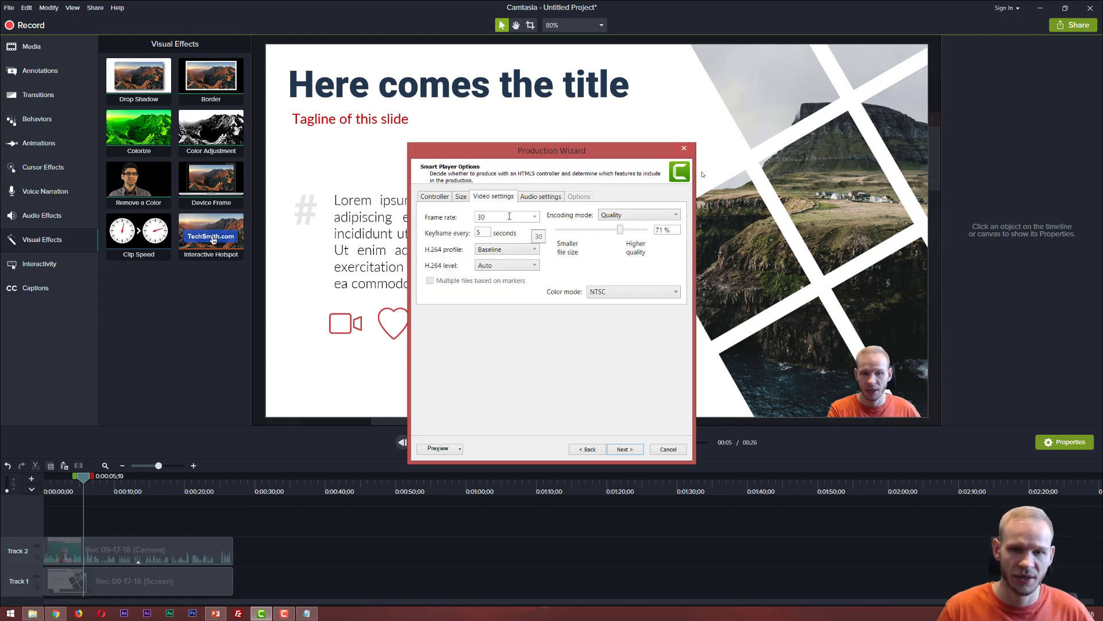
click(534, 216)
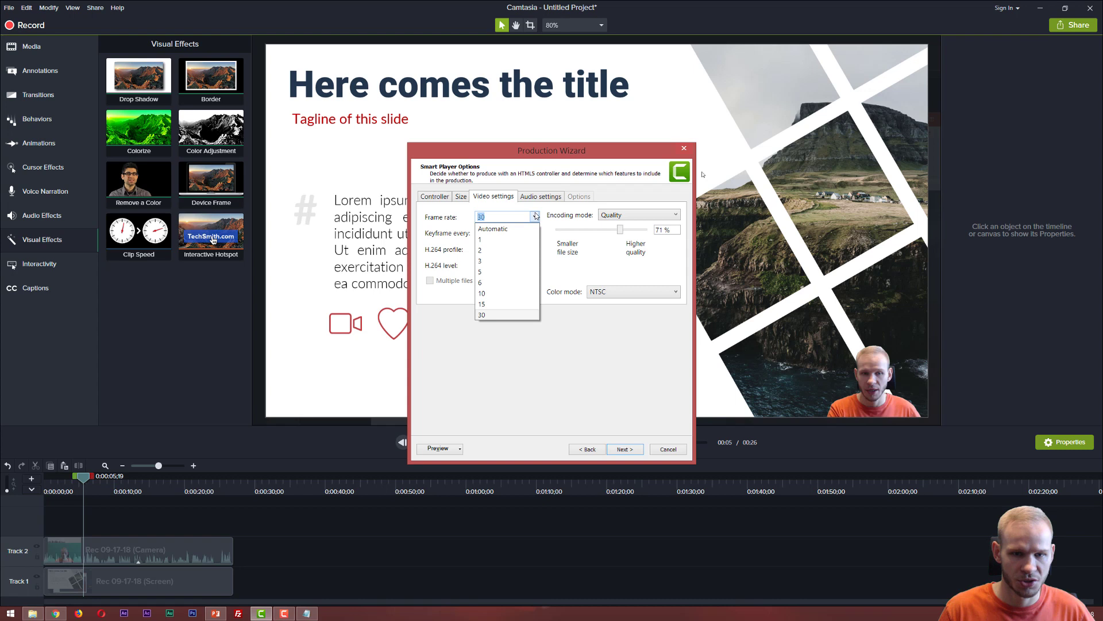
click(490, 316)
mouse_move(620, 229)
mouse_down()
mouse_move(603, 231)
mouse_move(621, 230)
mouse_up()
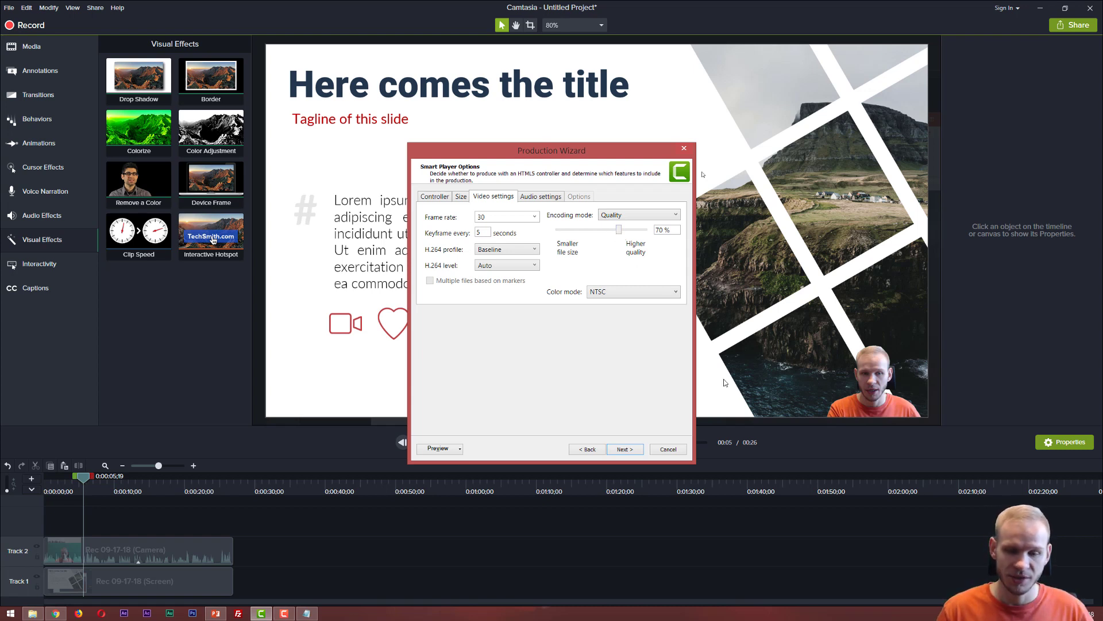
Advance through the wizard and name the production 'READY VIDEO PRES'.
click(626, 449)
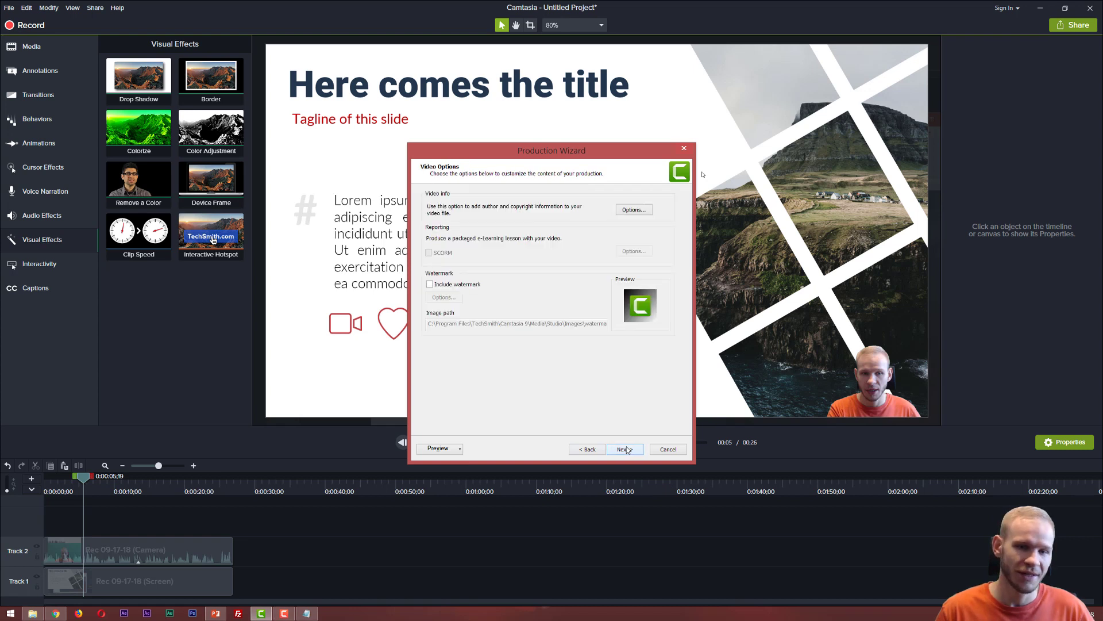
click(626, 450)
text(READY VIDEO PRES)
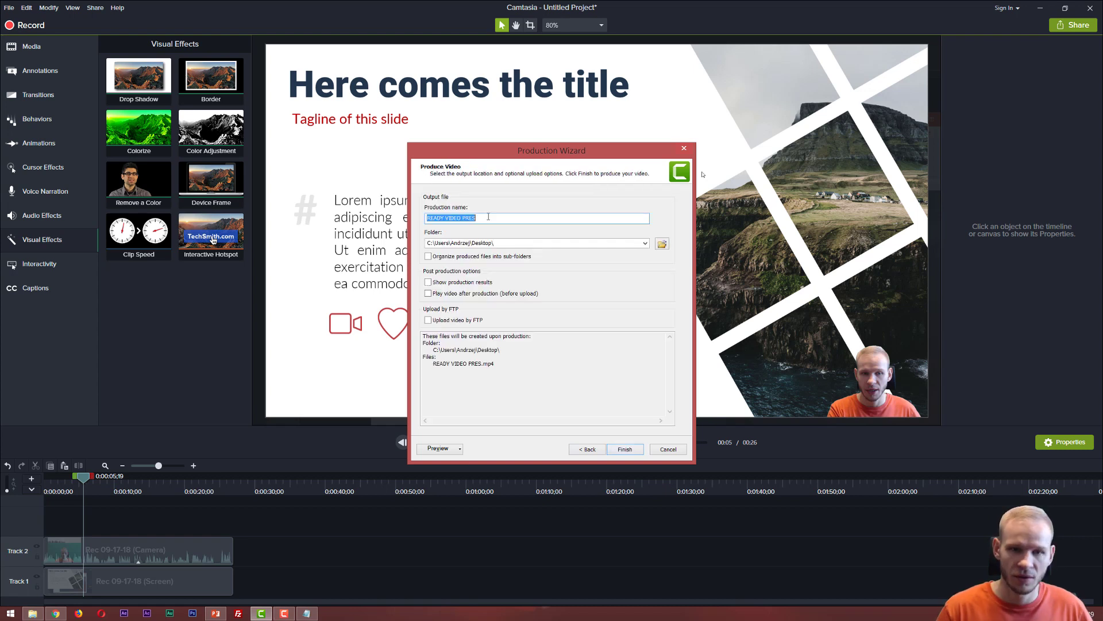
text(READY VIDEO PRES)
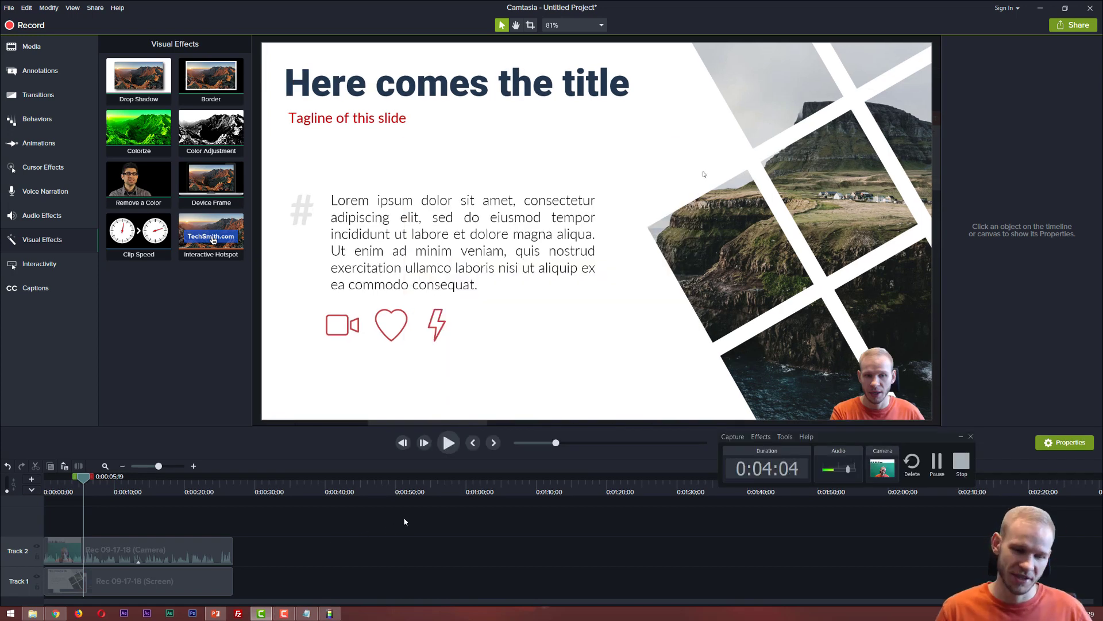
Play 'READY VIDEO PRES.mp4' in BESTplayer, skip ahead and pause, then close the player.
click(329, 613)
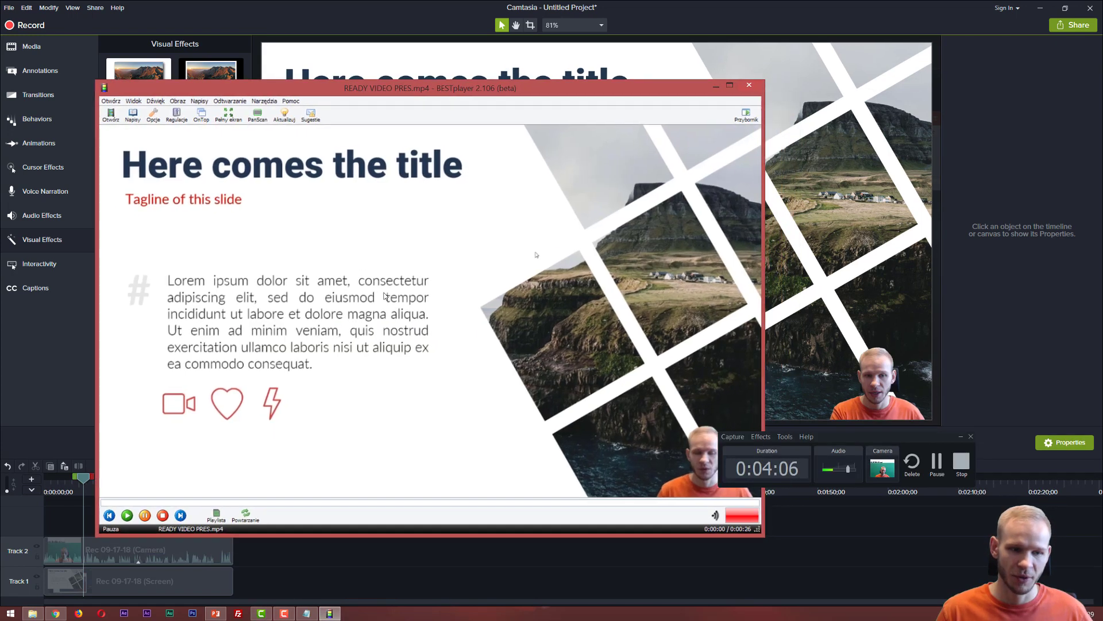
key(space)
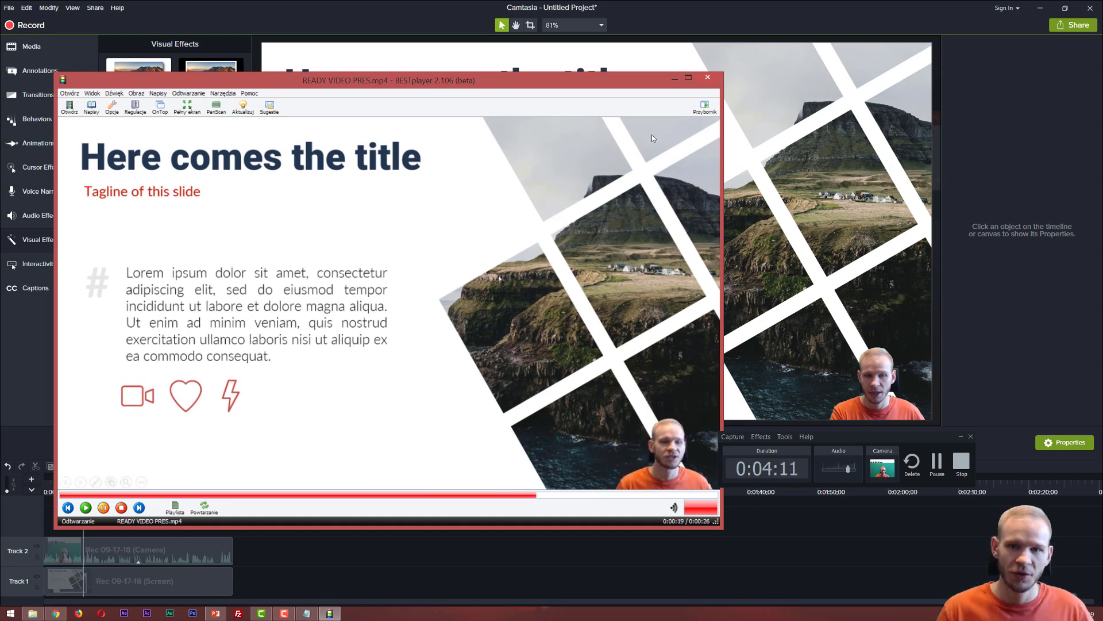
key(space)
click(712, 78)
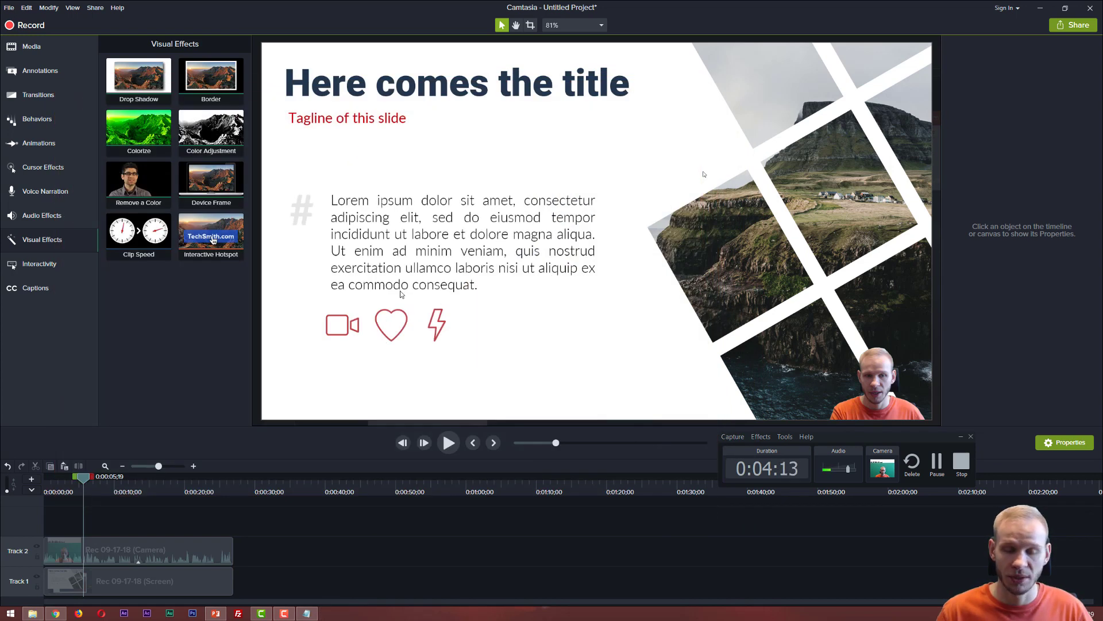
click(216, 613)
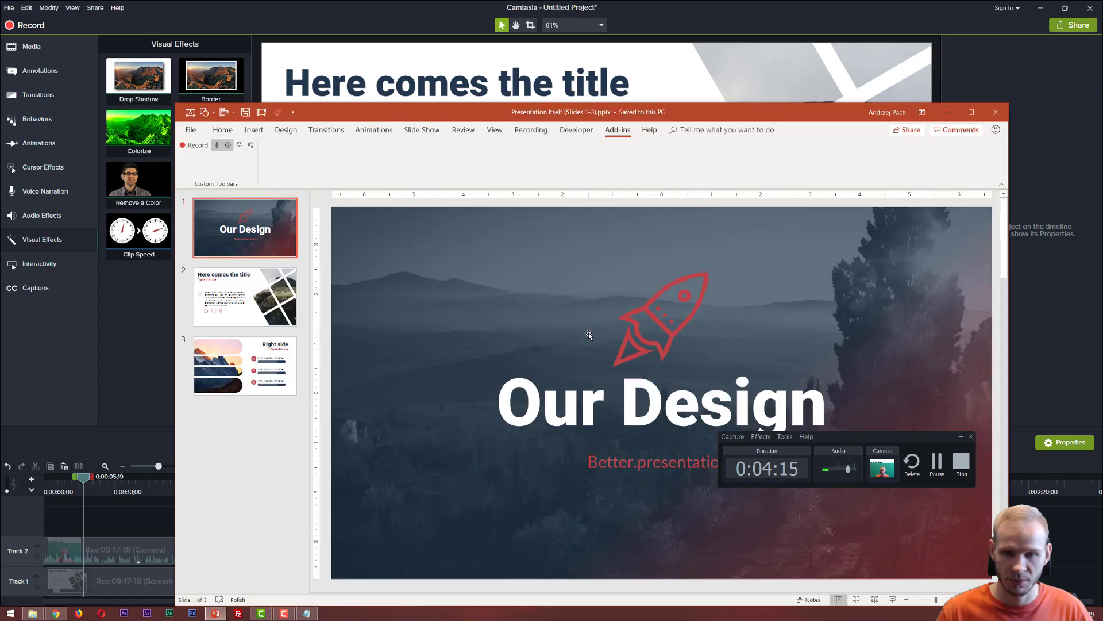
click(216, 613)
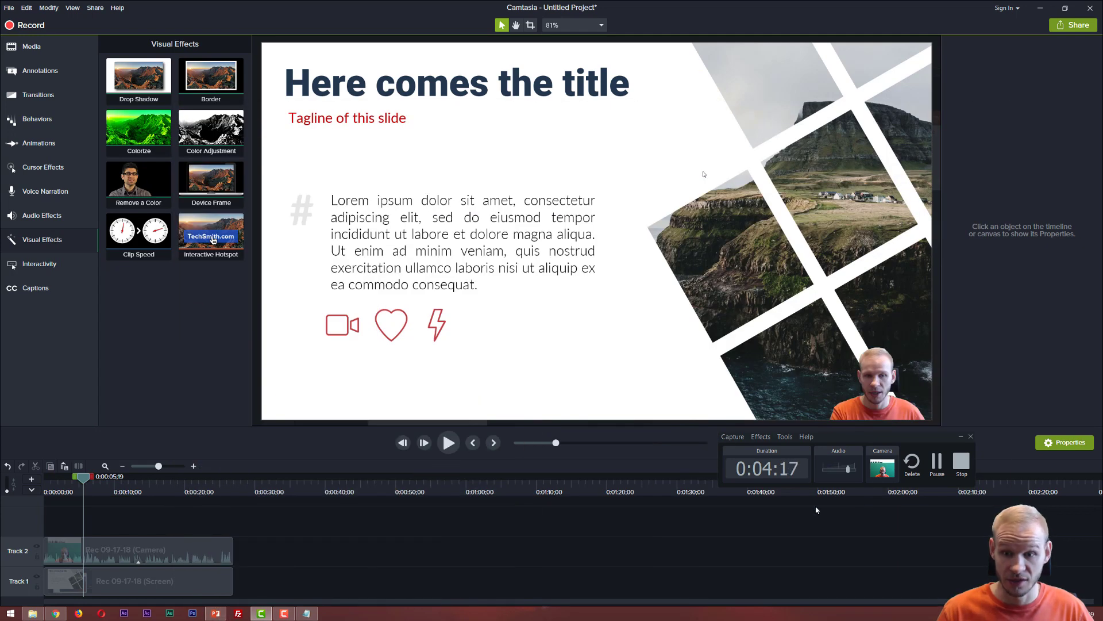